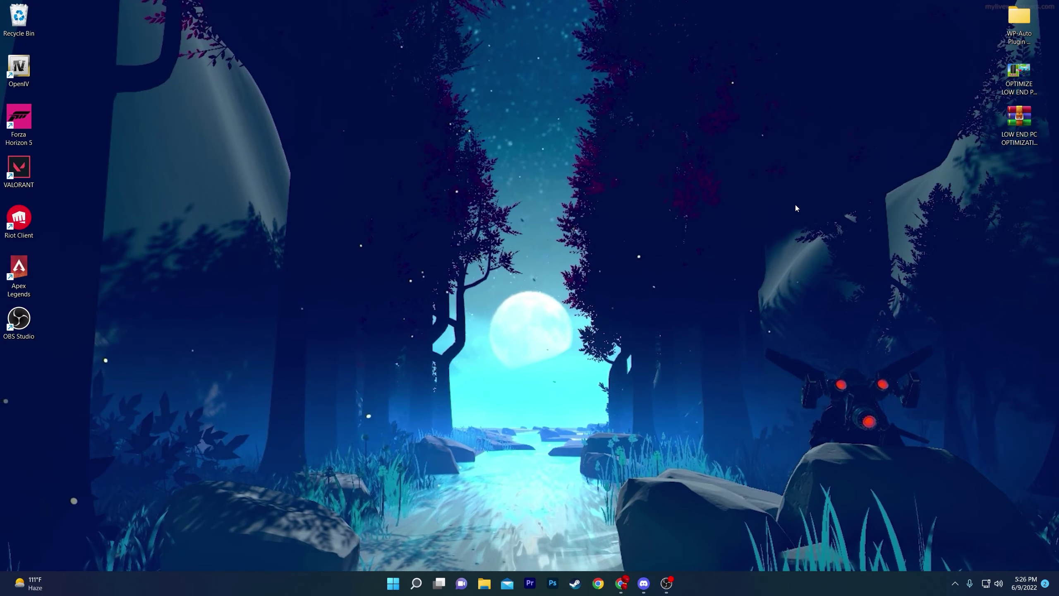
- On UPTO Packs, open the LOW END PC optimization pack post and follow its DOWNLOAD link to MediaFire
left_click(622, 584)
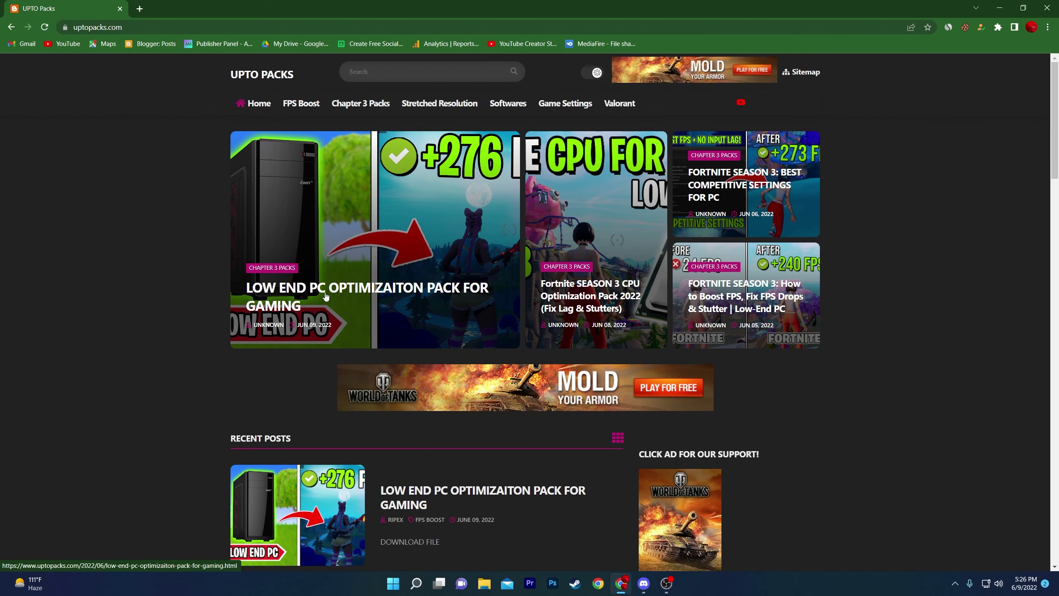
scroll(338, 297, "down", 5)
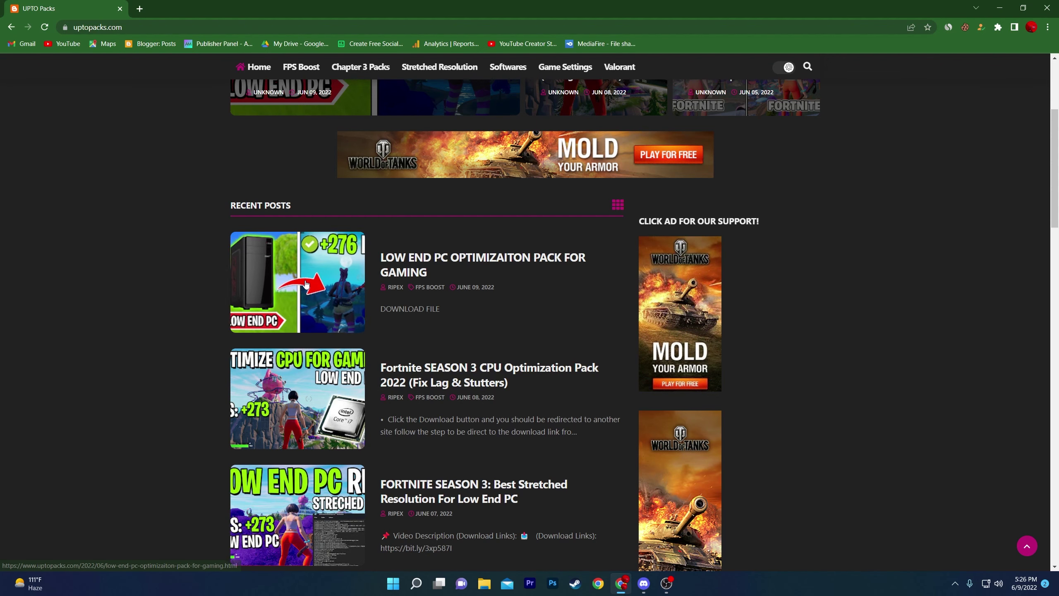
left_click(322, 279)
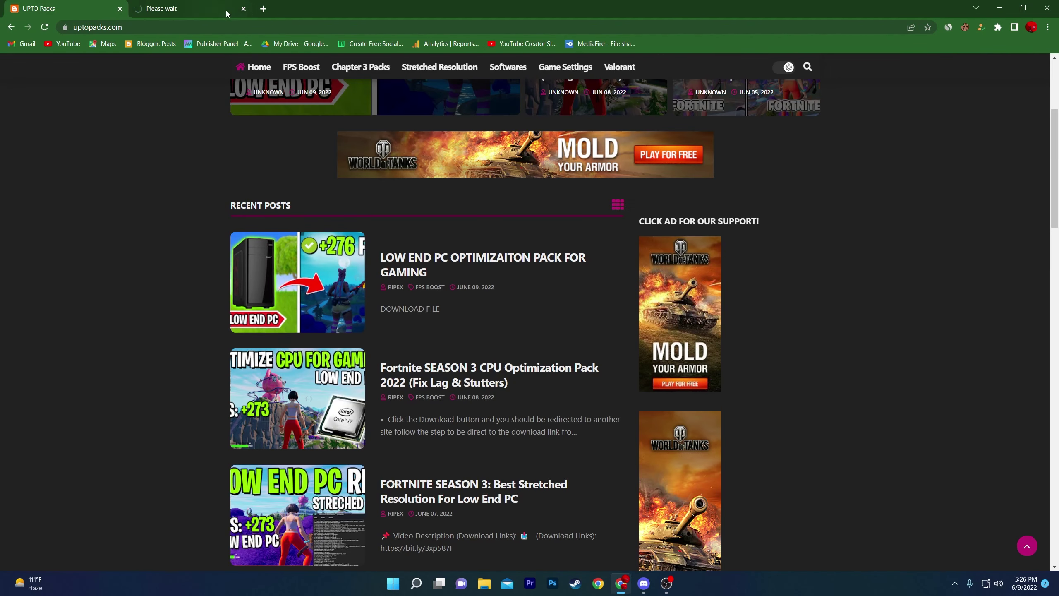
left_click(346, 288)
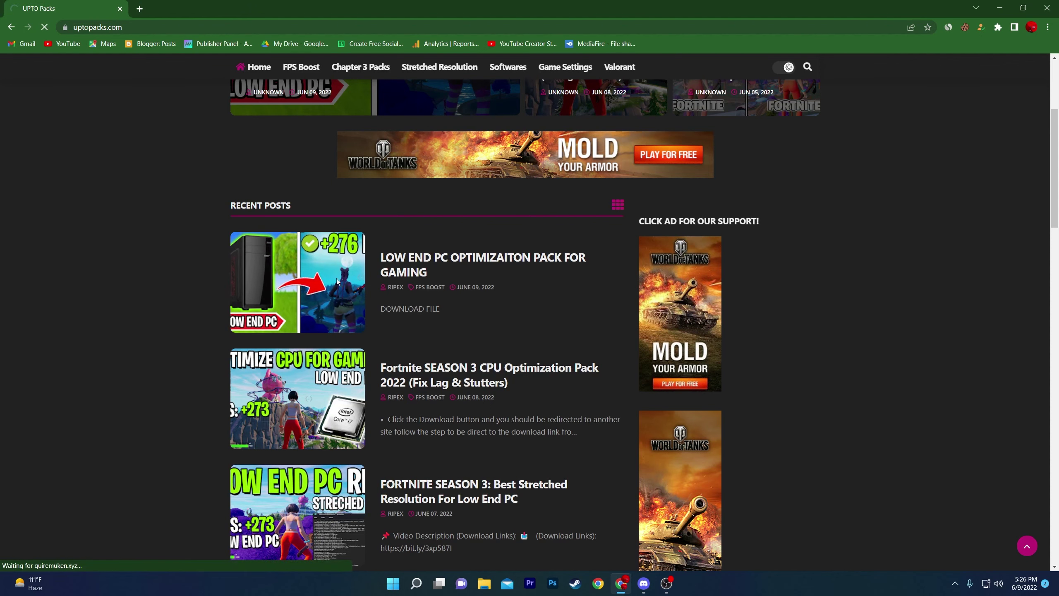
scroll(430, 236, "down", 5)
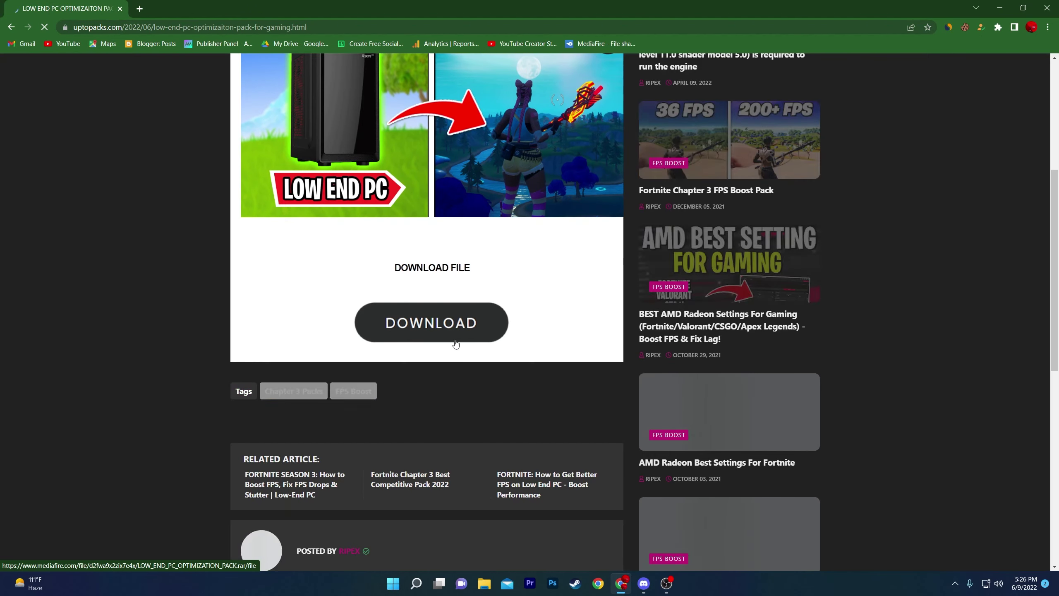
left_click(427, 332)
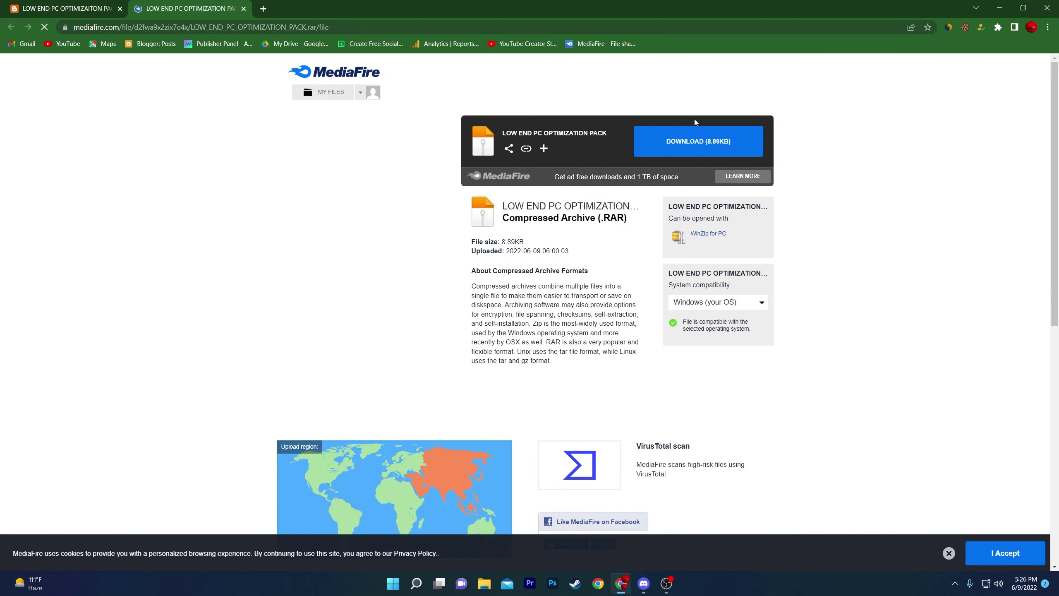
- Download LOW_END_PC_OPTIMIZATION_PACK.rar (8.89KB) from MediaFire and drag it onto the desktop
left_click(686, 155)
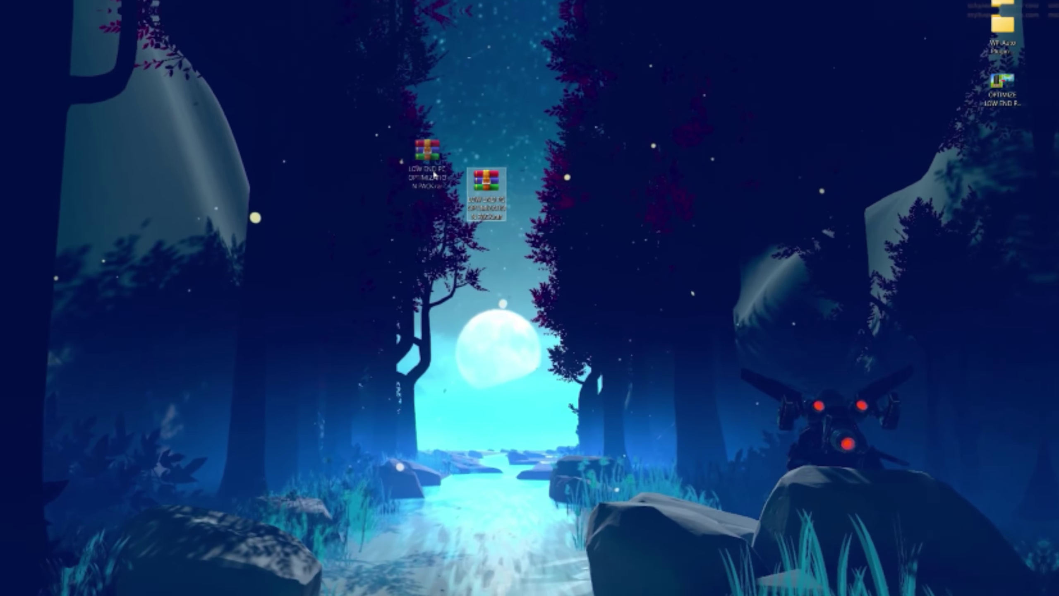
left_click_drag(525, 190, 541, 169)
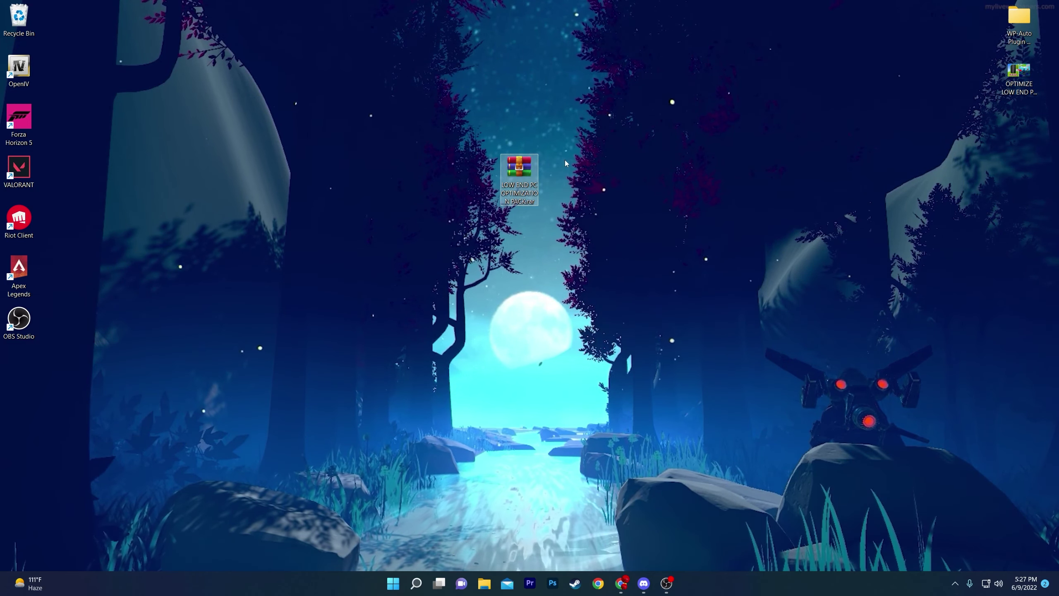
- Extract the LOW END PC OPTIMIZATION PACK folder from the .rar to the desktop, open it, and select its three subfolders
double_click(512, 177)
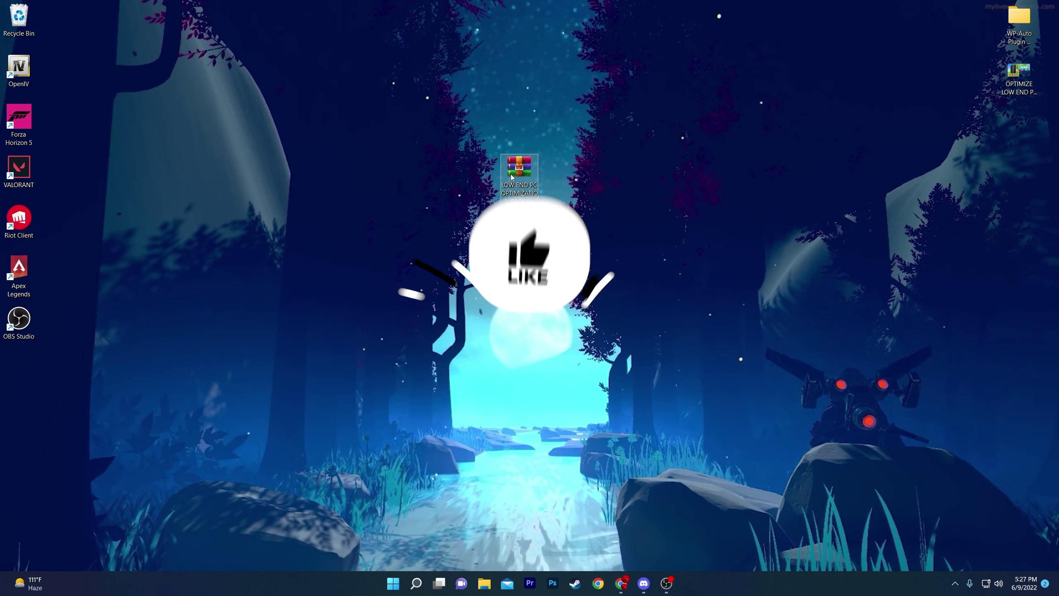
left_click_drag(287, 127, 592, 171)
key("Escape")
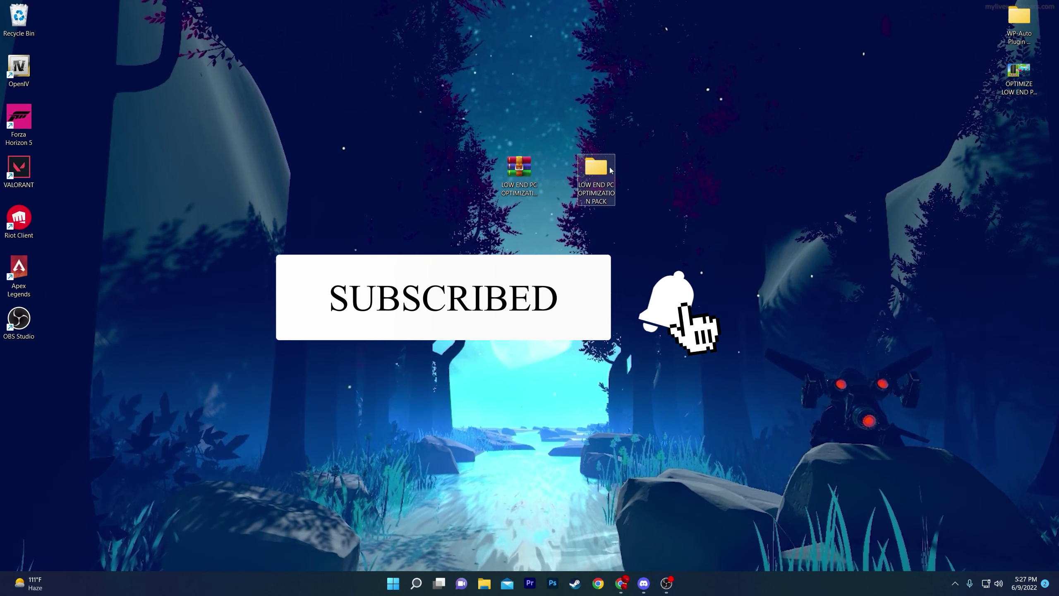
double_click(596, 173)
left_click_drag(173, 185, 353, 94)
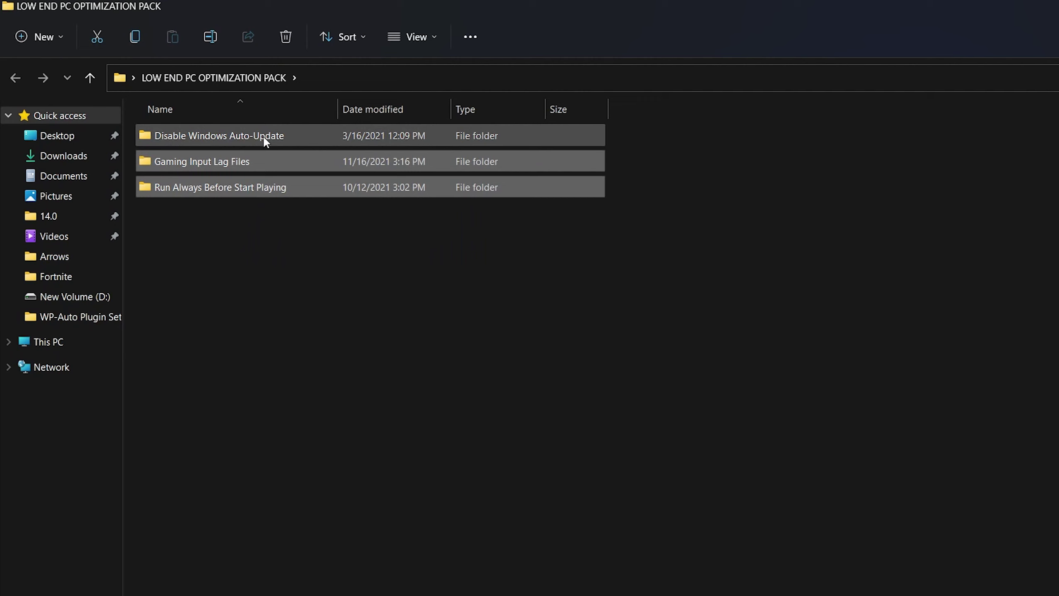
- Run Win 10 Disable Automatic Windows Update.bat from Disable Windows Auto-Update, then head back to the pack folder
left_click(366, 136, "ctrl")
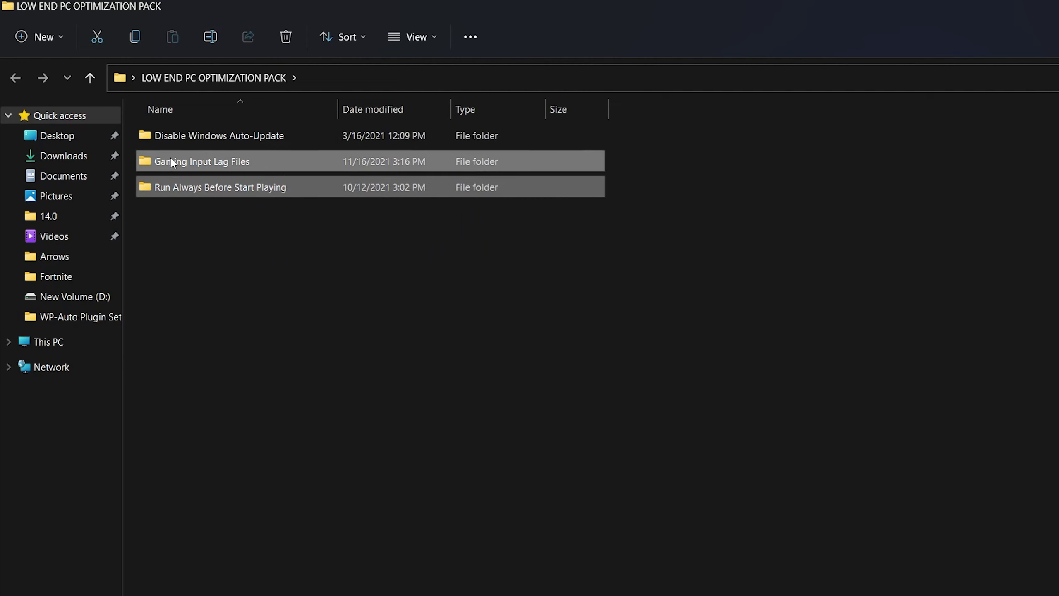
left_click(196, 212)
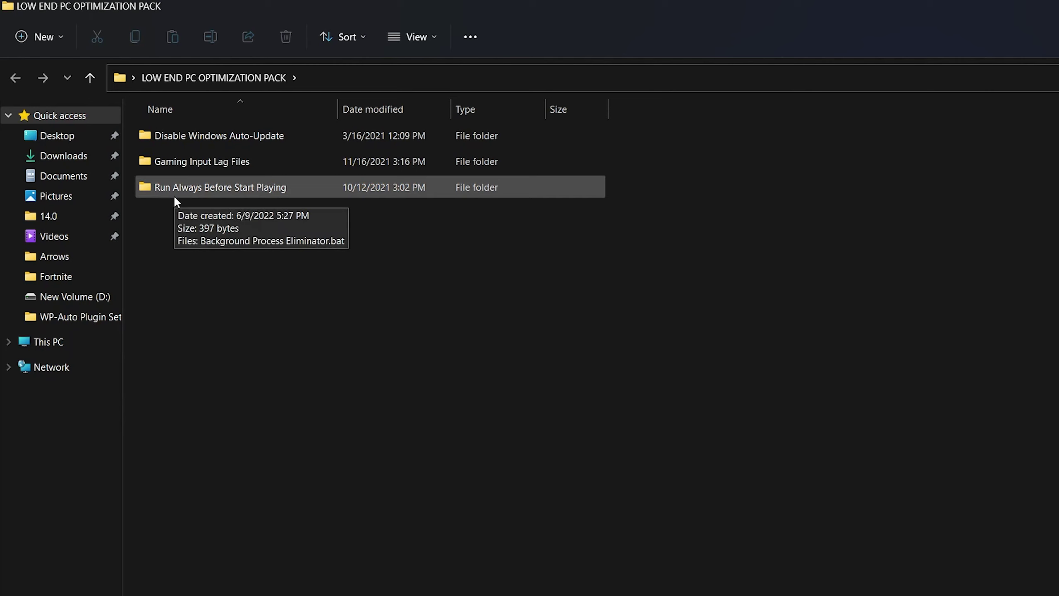
double_click(311, 136)
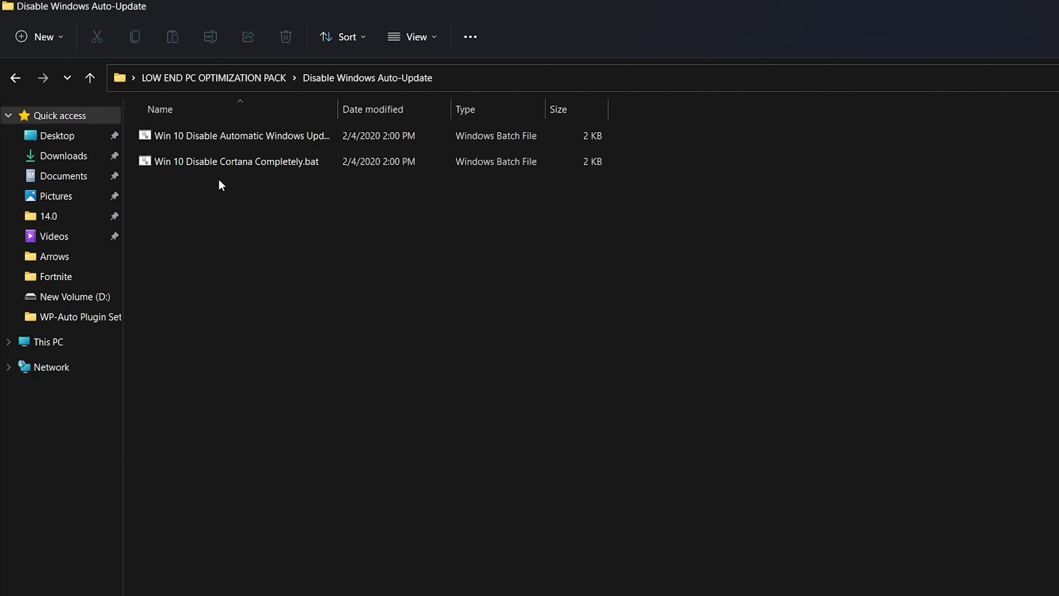
double_click(220, 134)
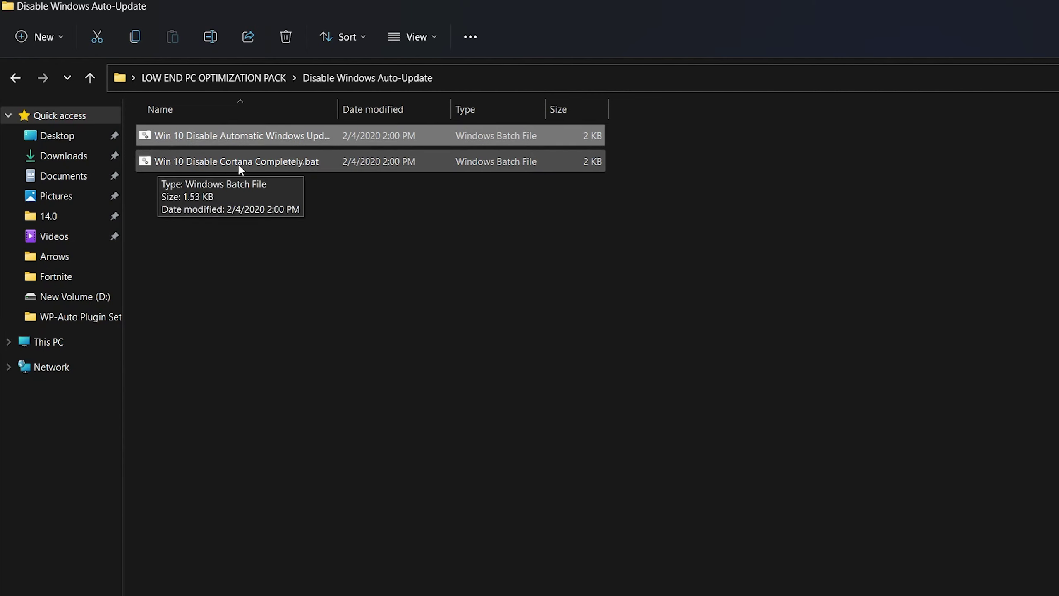
left_click(239, 166)
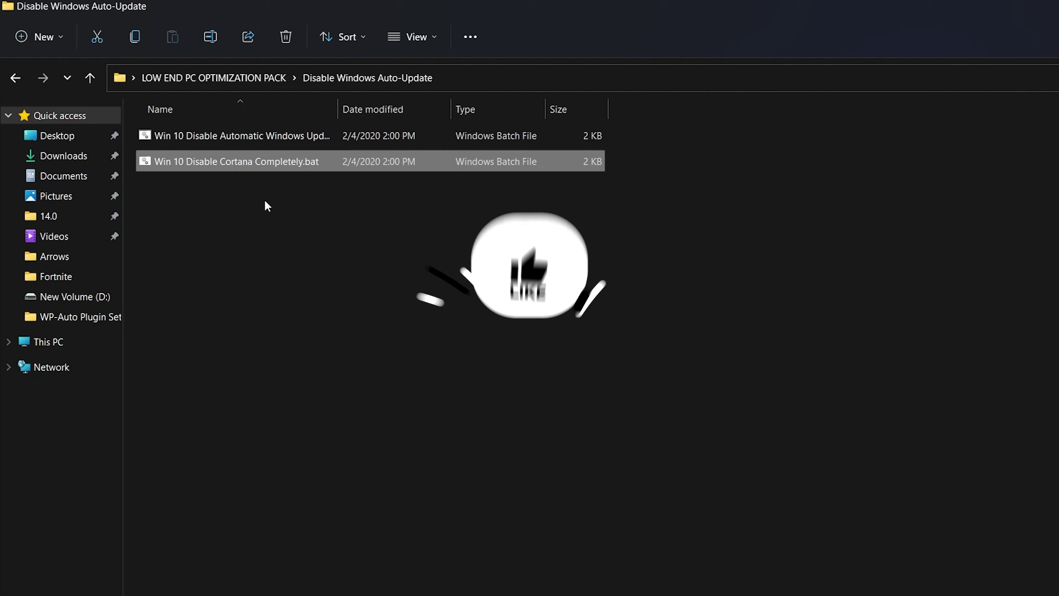
left_click(225, 77)
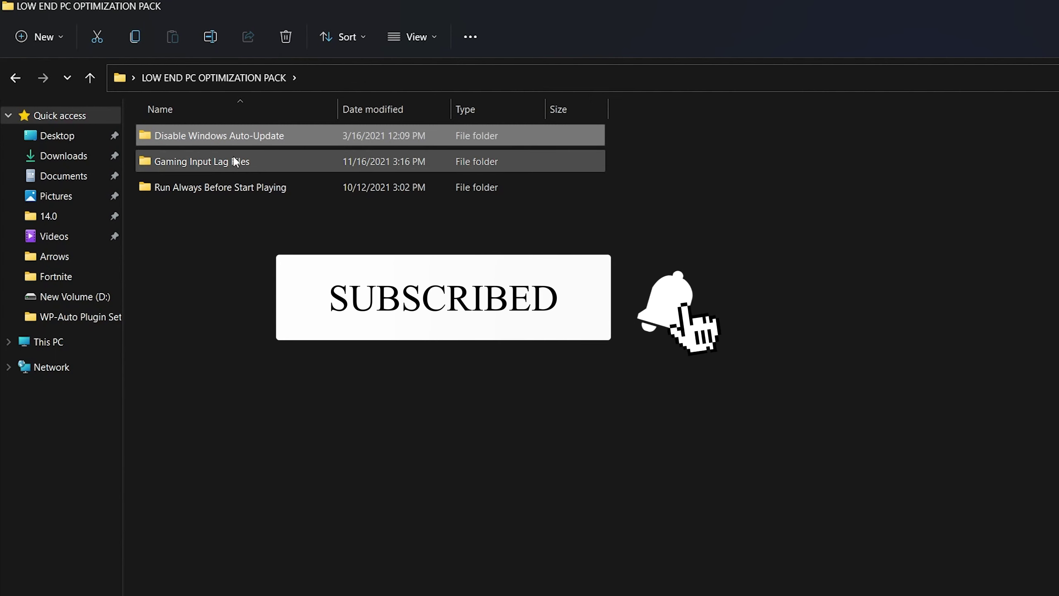
- Run Disable Windows Timer.bat from Gaming Input Lag Files as administrator
double_click(271, 160)
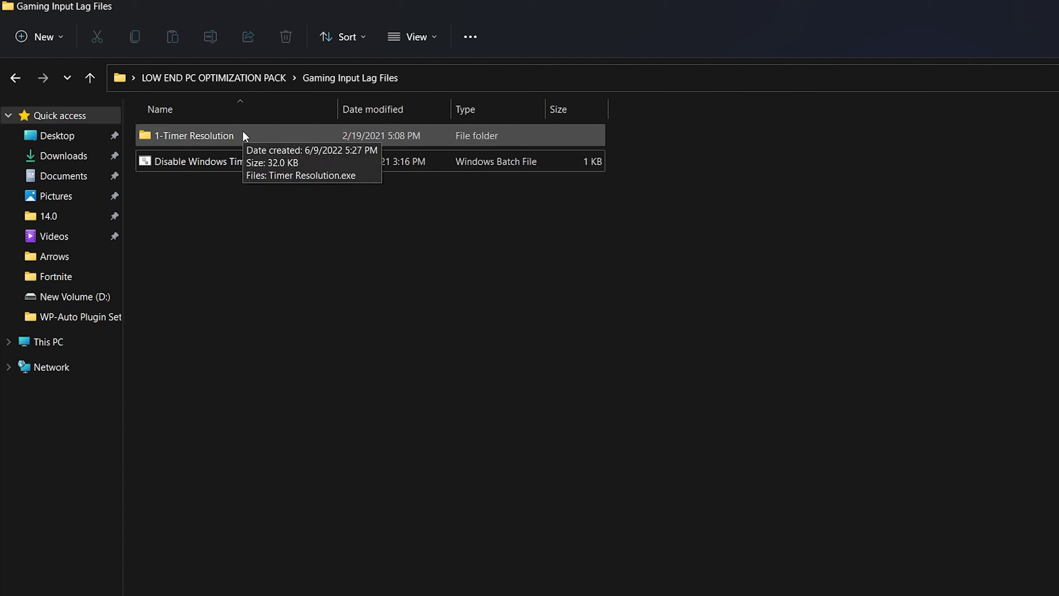
right_click(176, 161)
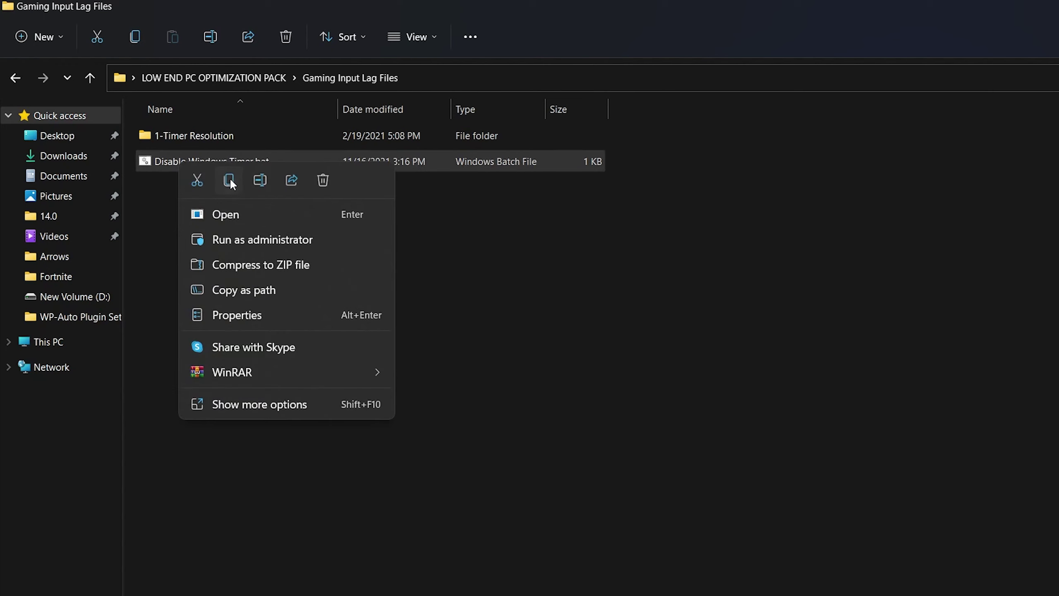
left_click(254, 239)
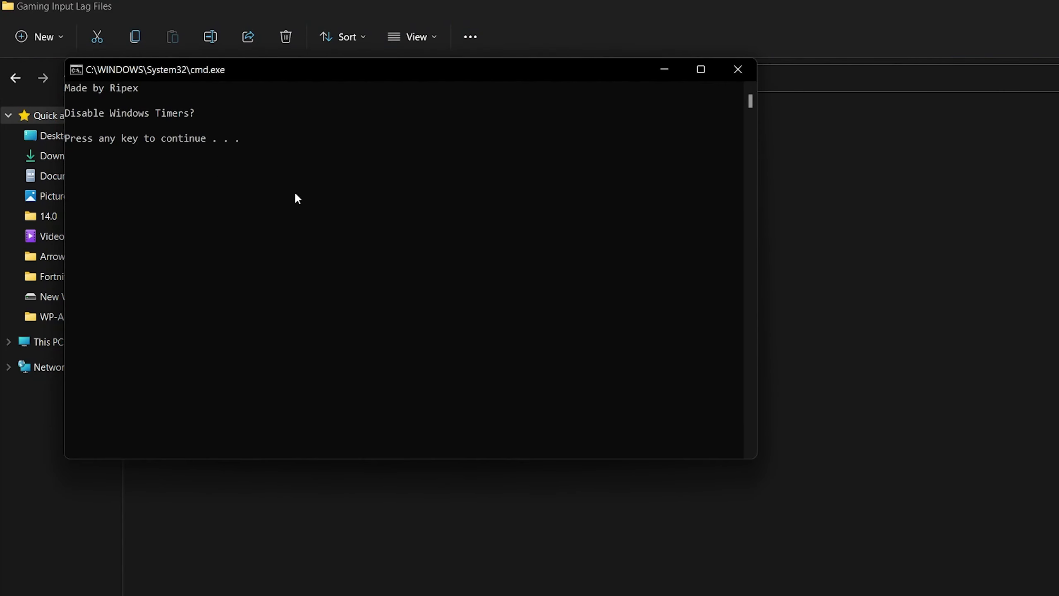
- Confirm the script to disable the Windows Timer Service, close the console, and open 1-Timer Resolution
key("Return")
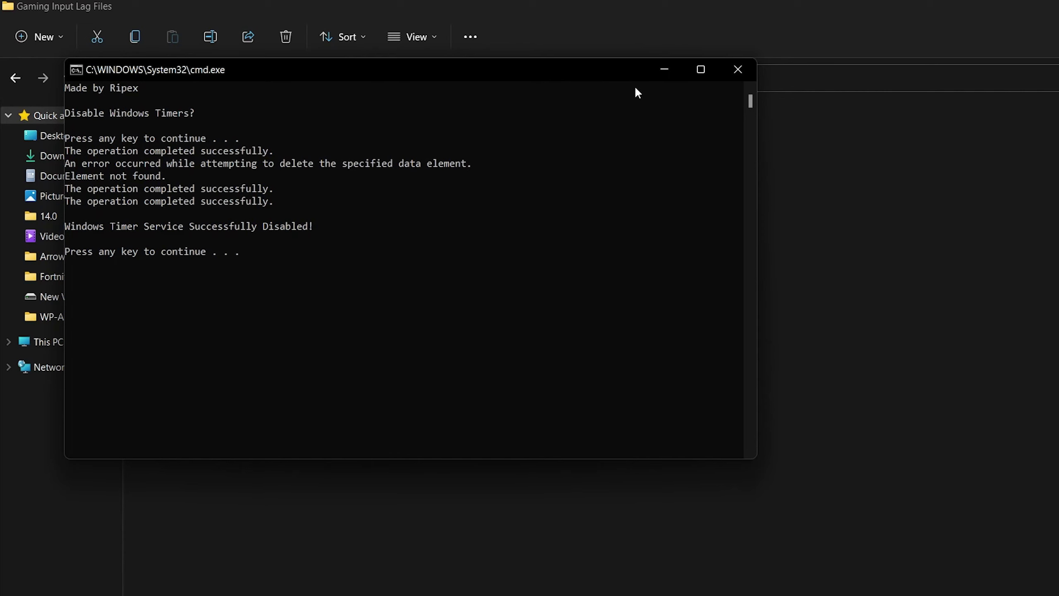
left_click(736, 69)
double_click(204, 140)
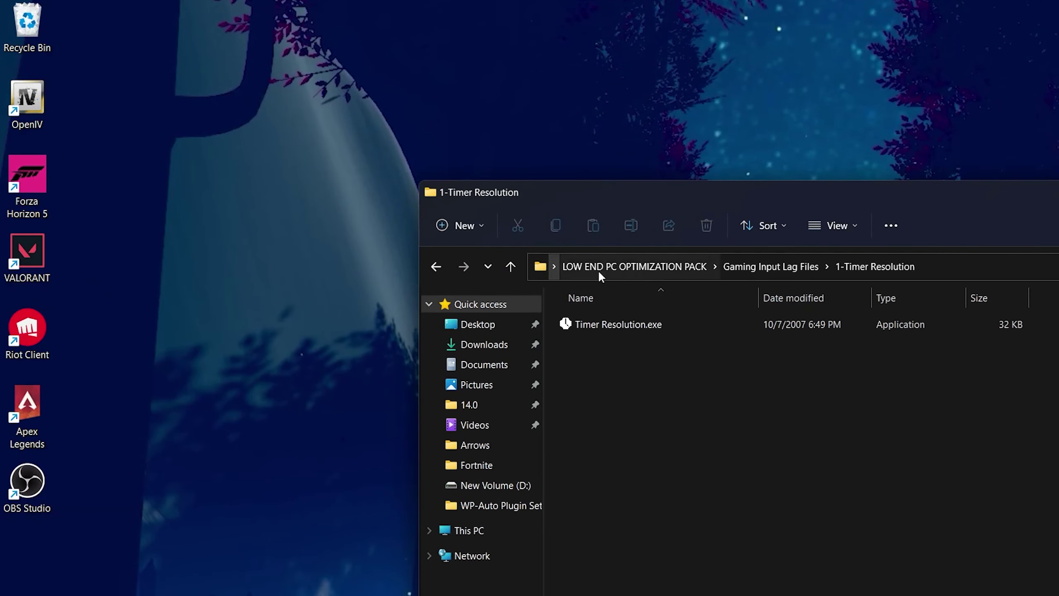
- Move Timer Resolution.exe to the desktop and return to the LOW END PC OPTIMIZATION PACK folder
left_click_drag(607, 323, 24, 570)
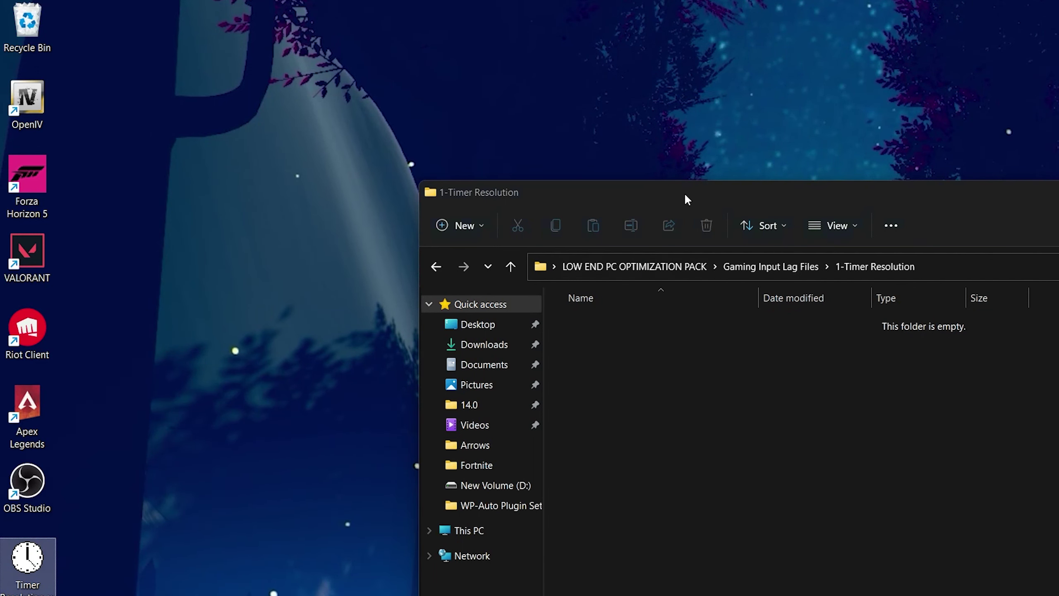
left_click(646, 268)
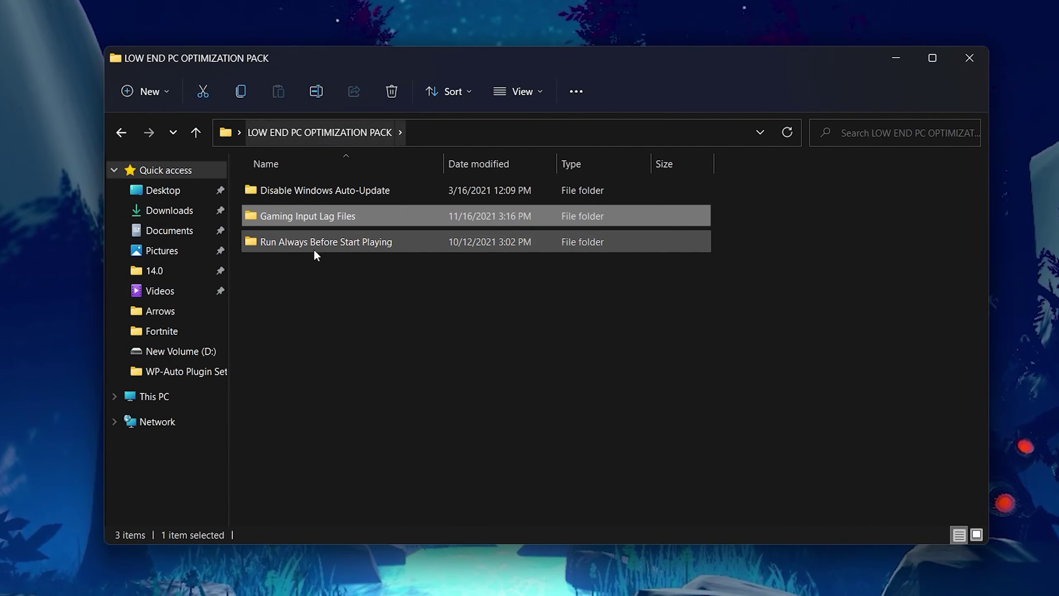
- Open the Run Always Before Start Playing folder holding Background Process Eliminator.bat
double_click(620, 374)
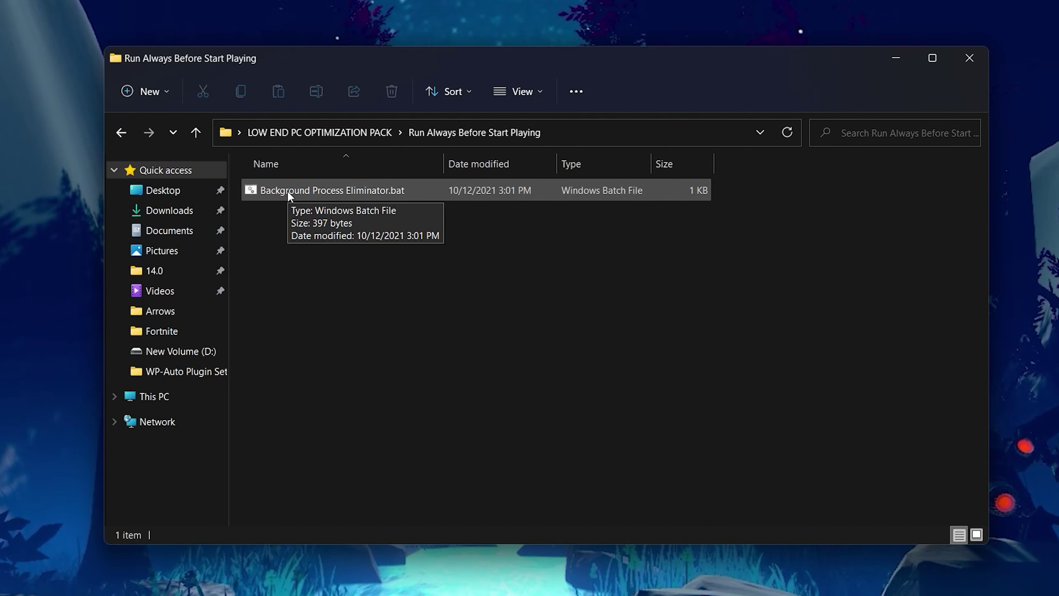
- Close the File Explorer window, leaving the desktop with Timer Resolution.exe visible
mouse_move(676, 586)
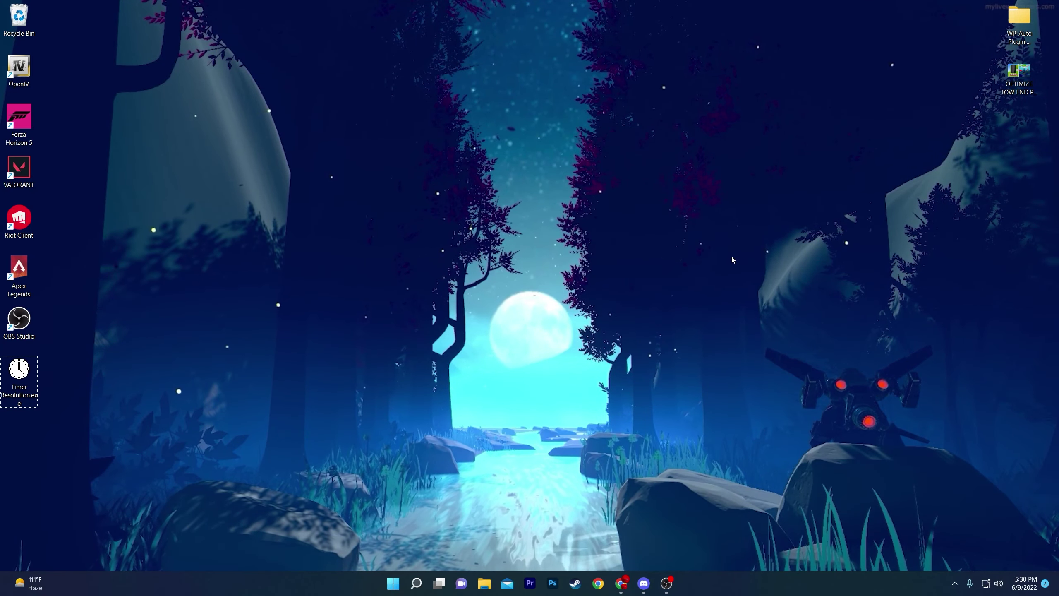
- Search Windows for 'game mode' and open the Gaming > Game Mode settings page
left_click(417, 582)
type("game mode")
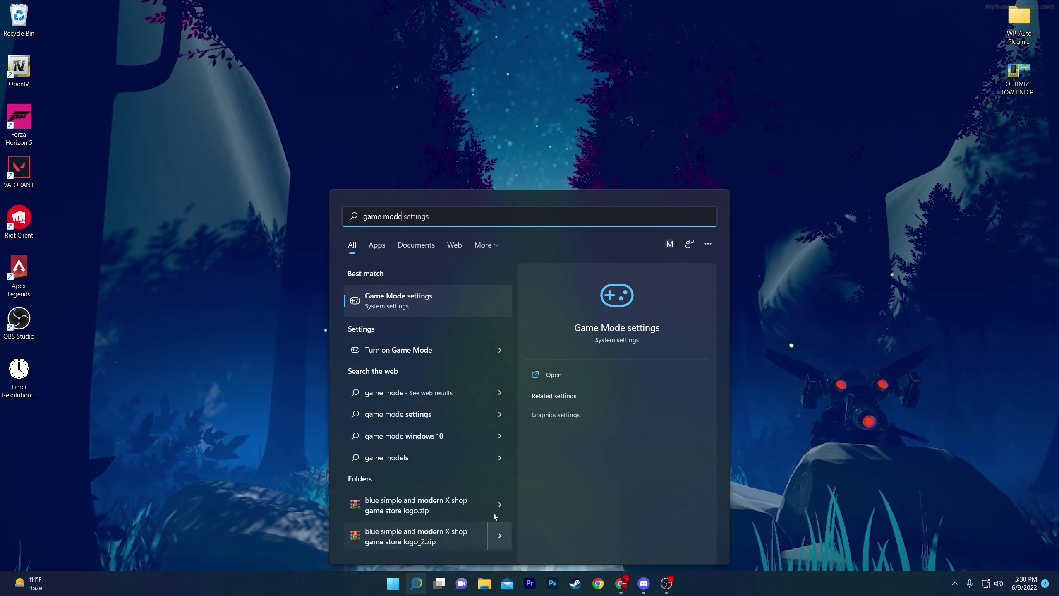
left_click(402, 311)
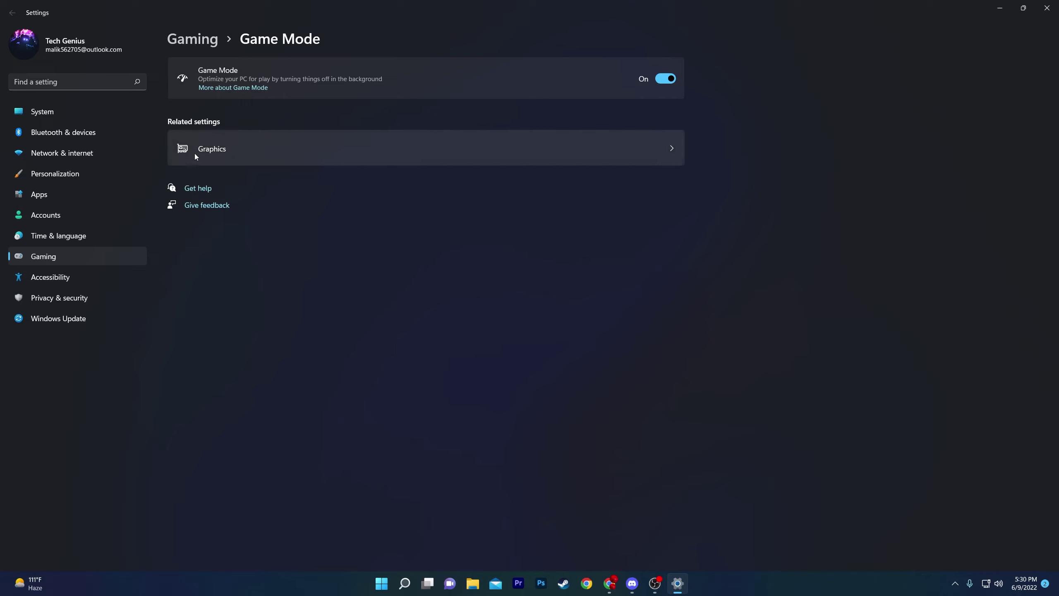
- Confirm hardware-accelerated GPU scheduling is On, then return to the Graphics per-app list
left_click(554, 159)
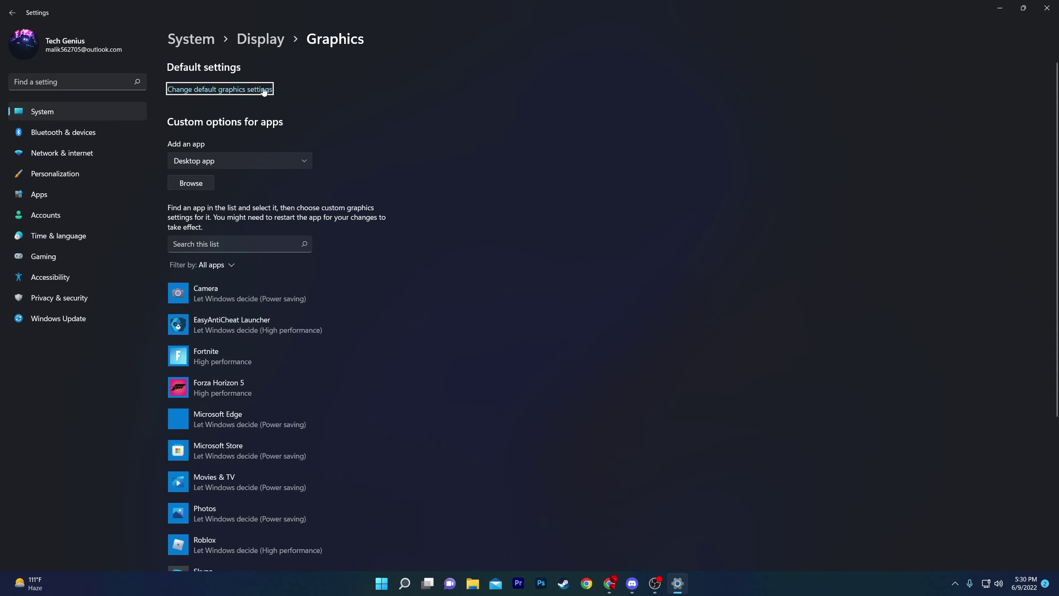
left_click(197, 90)
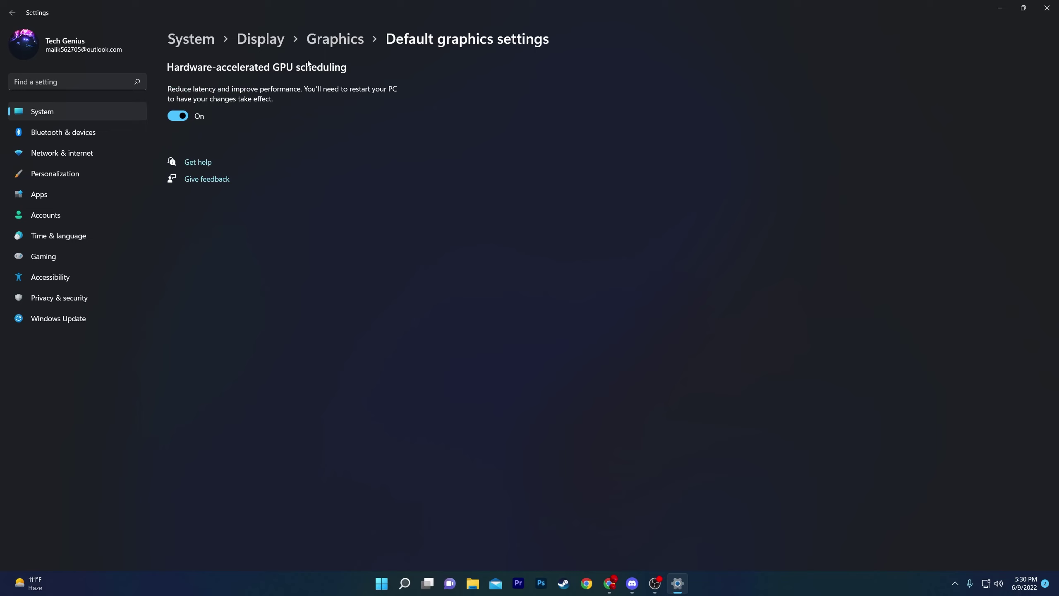
left_click(352, 41)
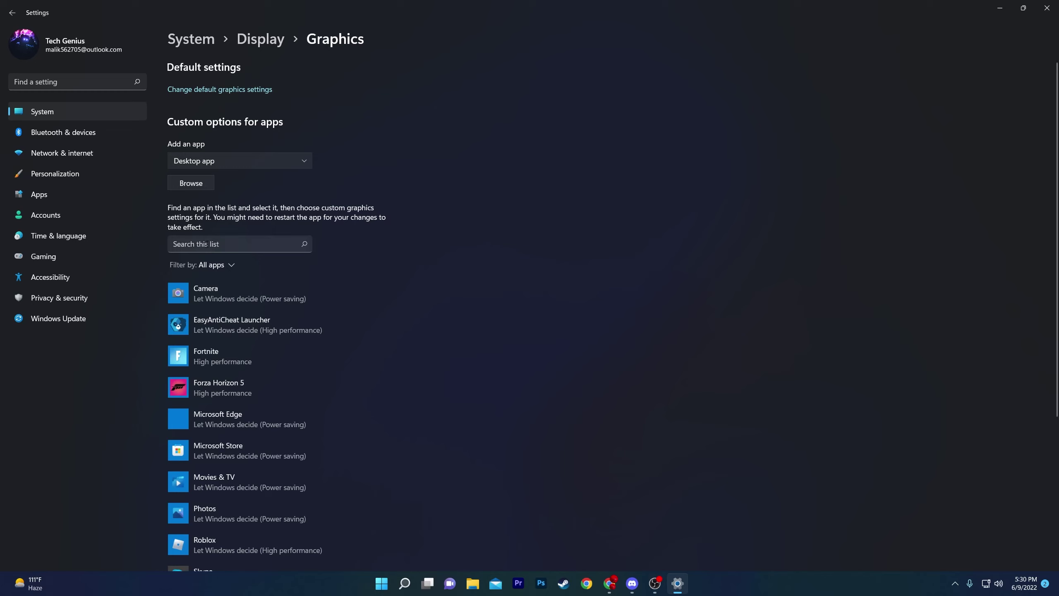
- Find Fortnite in the app list and save its preference as High performance
left_click(240, 245)
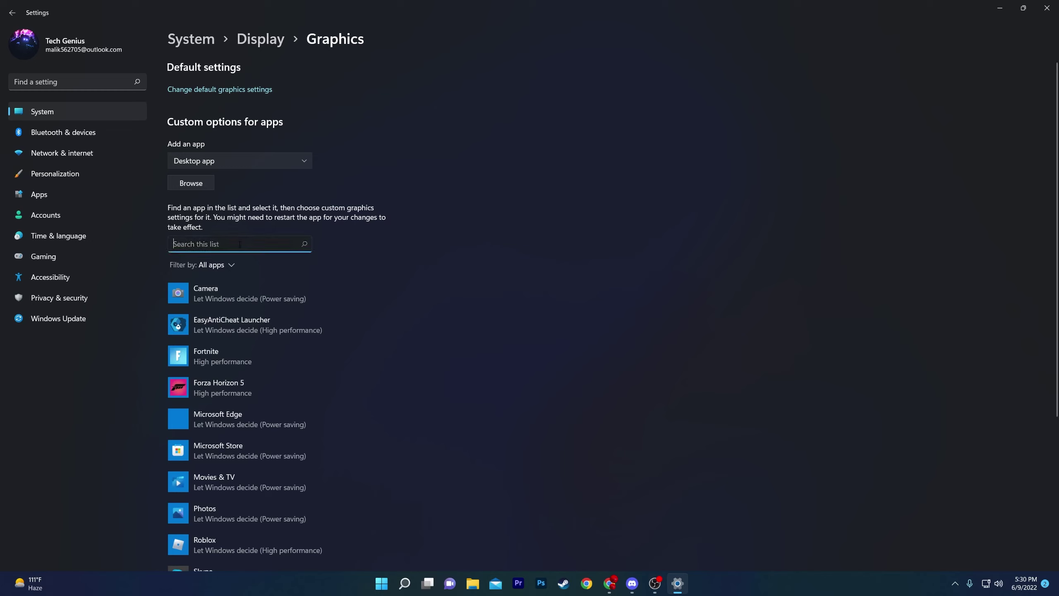
type("fort")
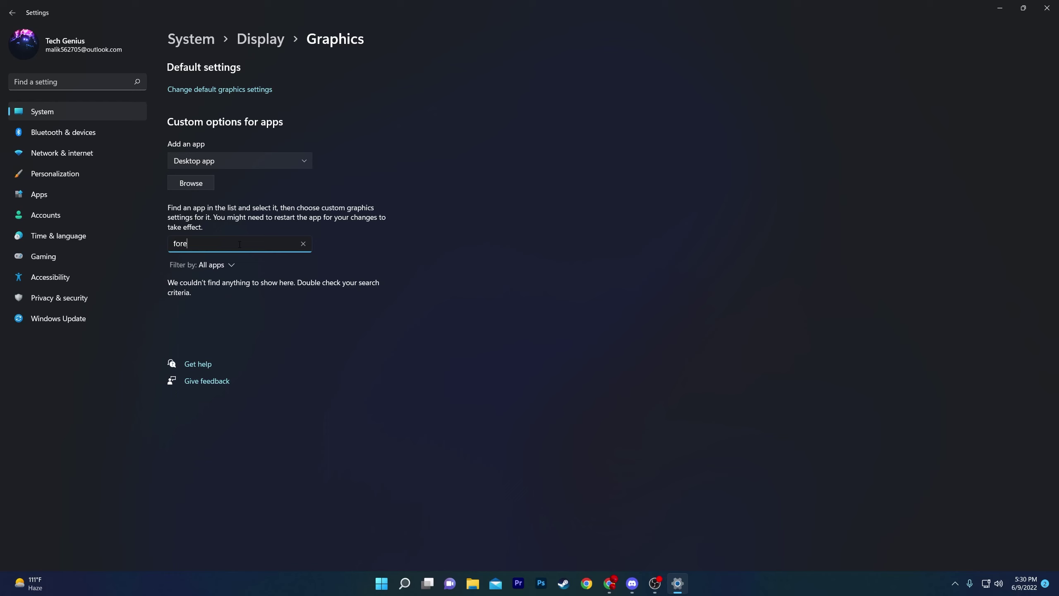
left_click(211, 297)
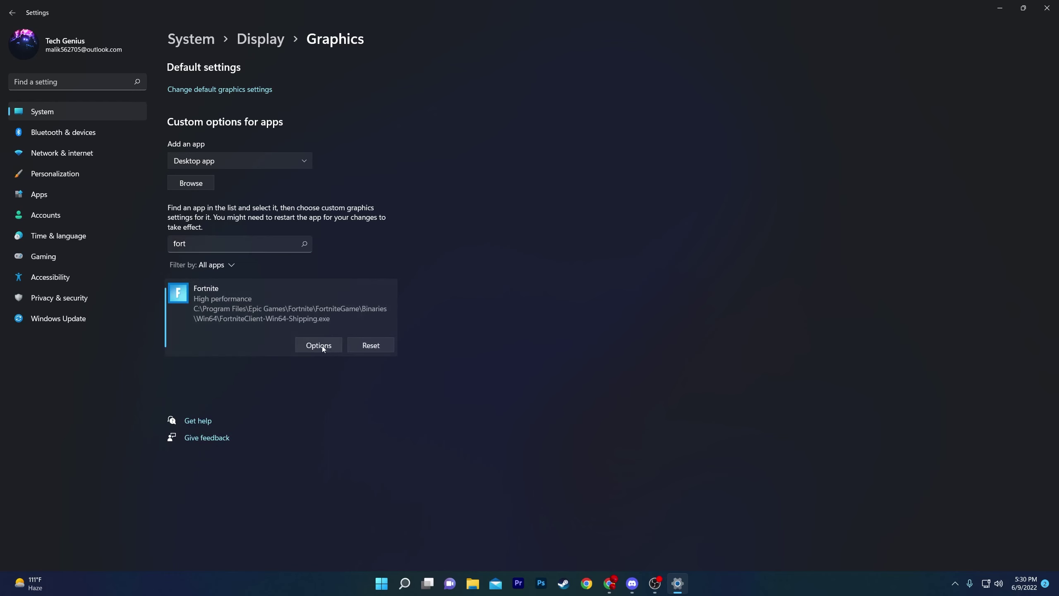
left_click(319, 346)
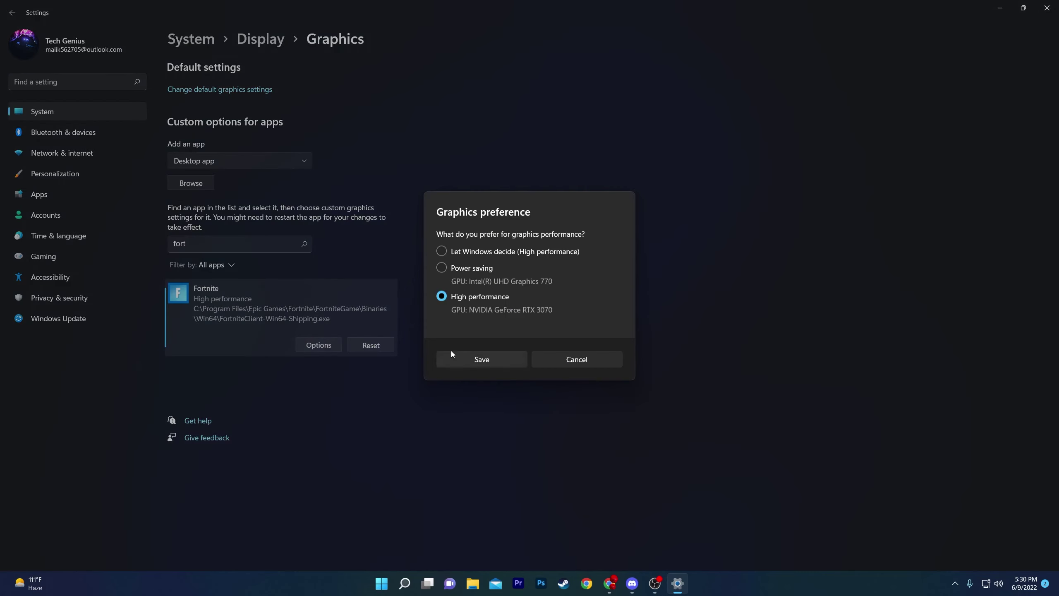
left_click(481, 360)
- Search for VALORANT and save its graphics preference as High performance
double_click(179, 243)
type("val")
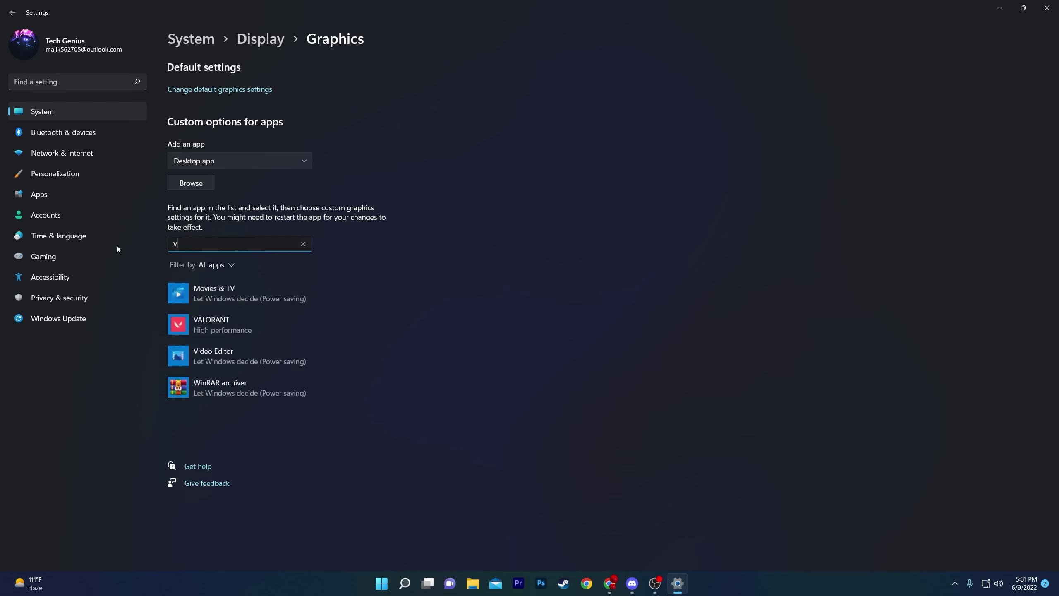
left_click(200, 295)
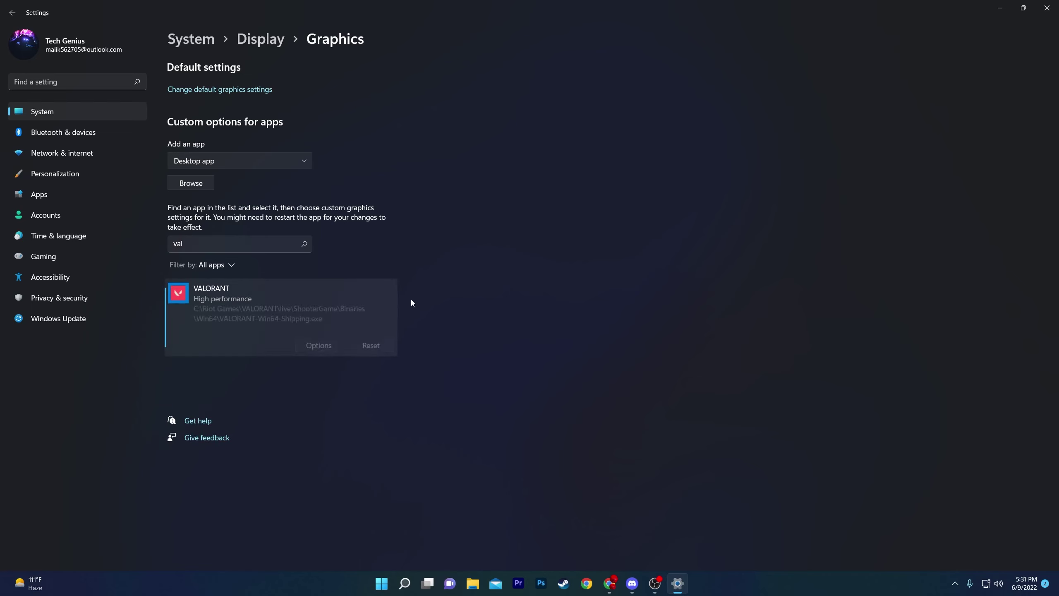
left_click(319, 346)
left_click(442, 359)
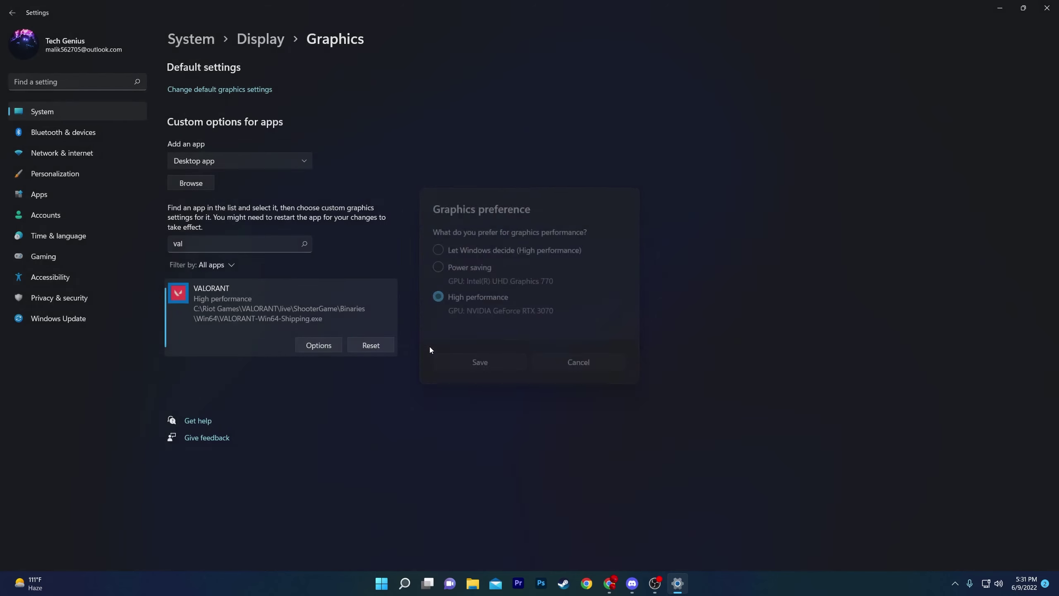
- Set Forza Horizon 5's graphics preference to High performance and save it
double_click(178, 243)
type("gt")
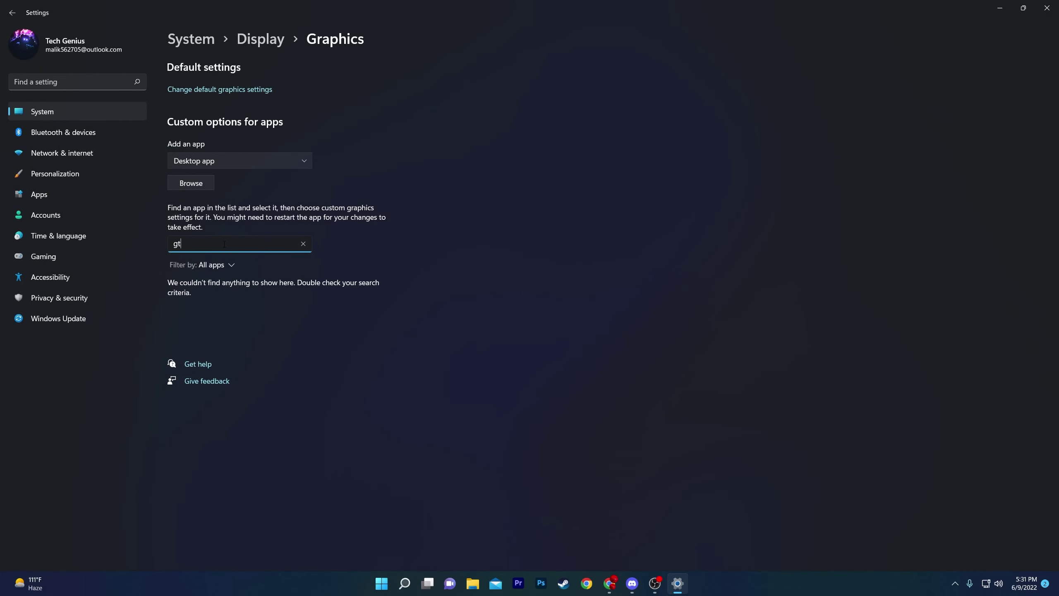
key("BackSpace")
key("BackSpace")
key("BackSpace")
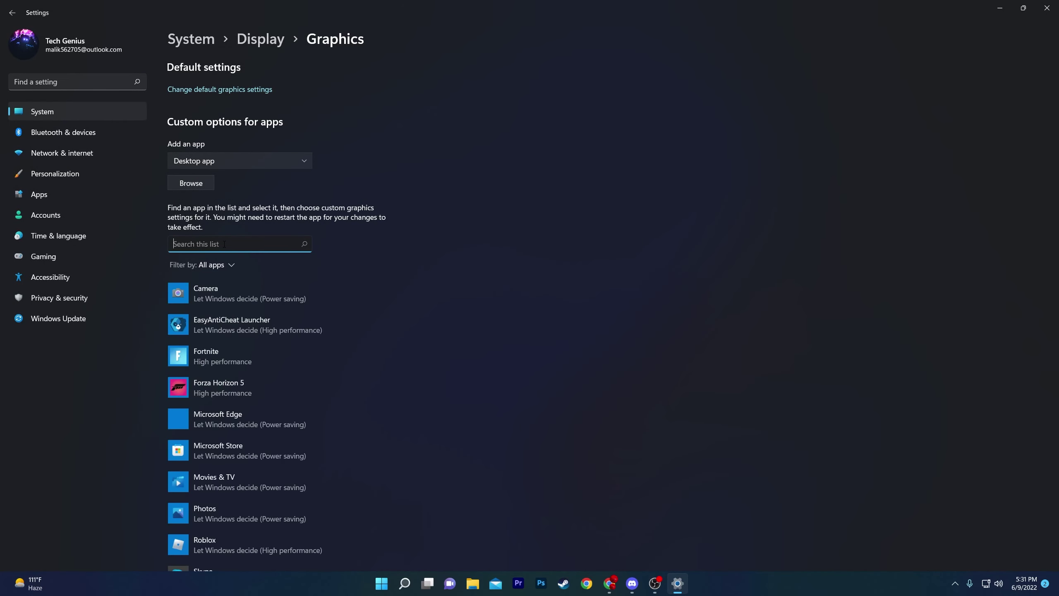
left_click(223, 385)
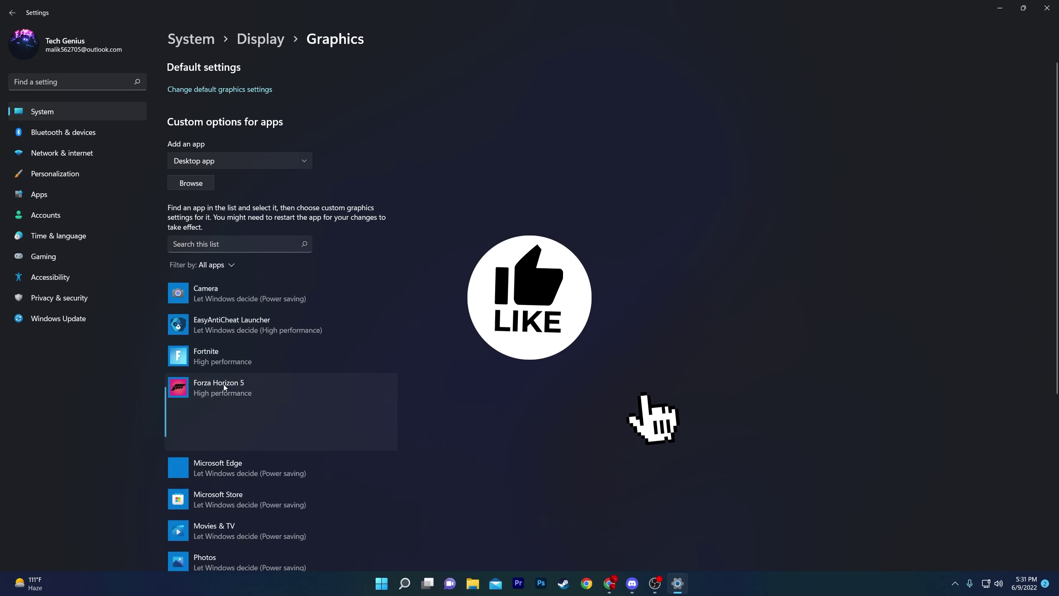
left_click(319, 439)
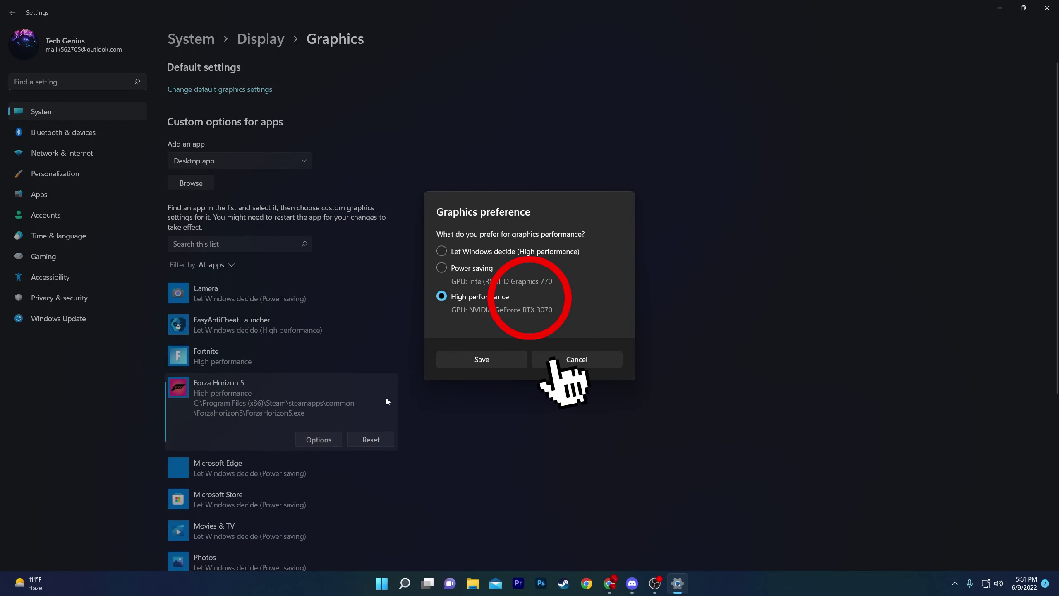
left_click(484, 362)
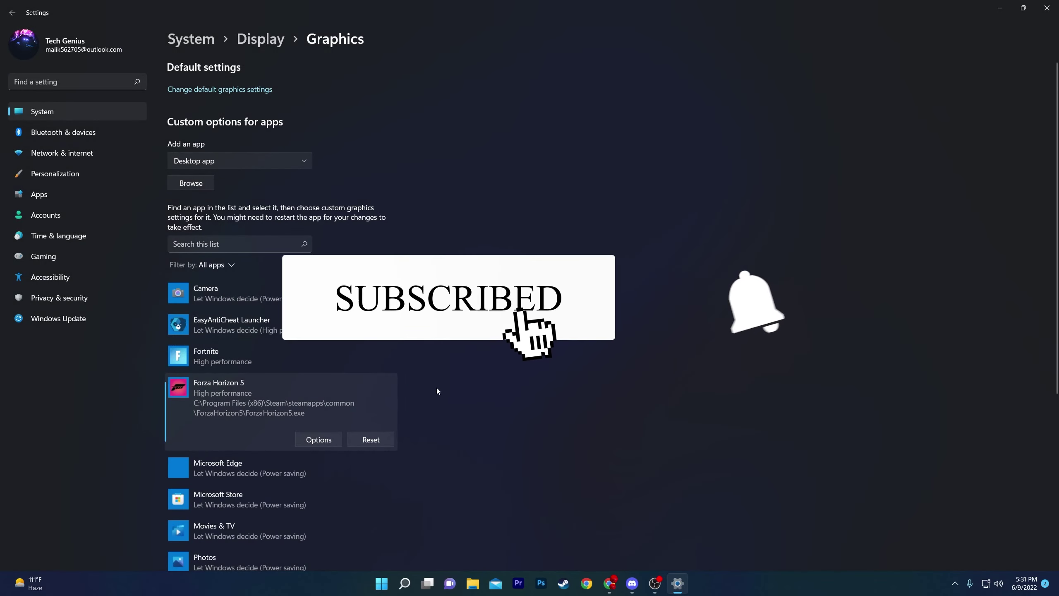
scroll(534, 384, "down", 5)
scroll(494, 368, "up", 5)
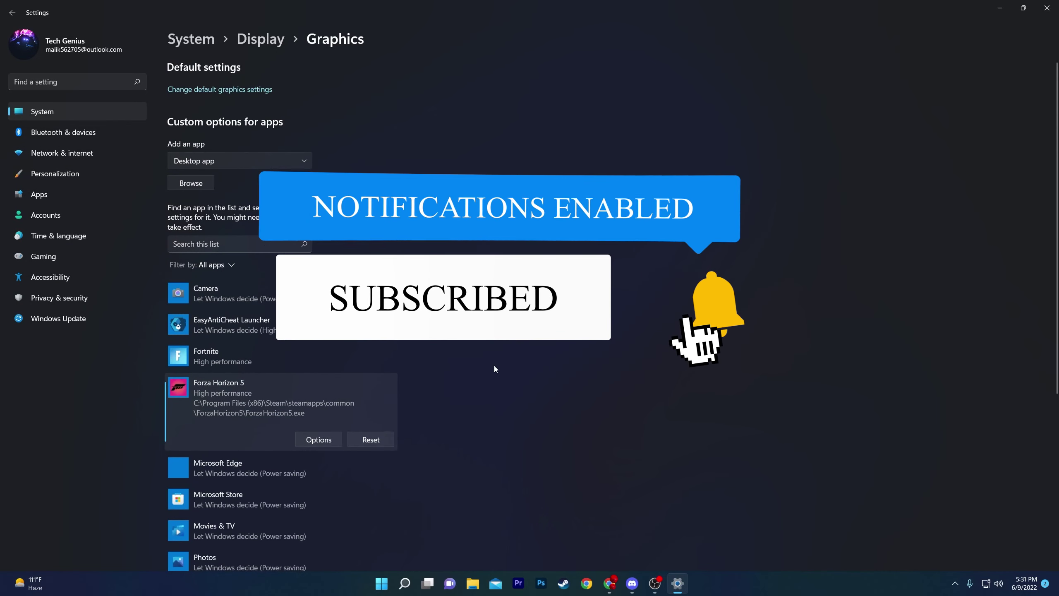
scroll(232, 363, "down", 5)
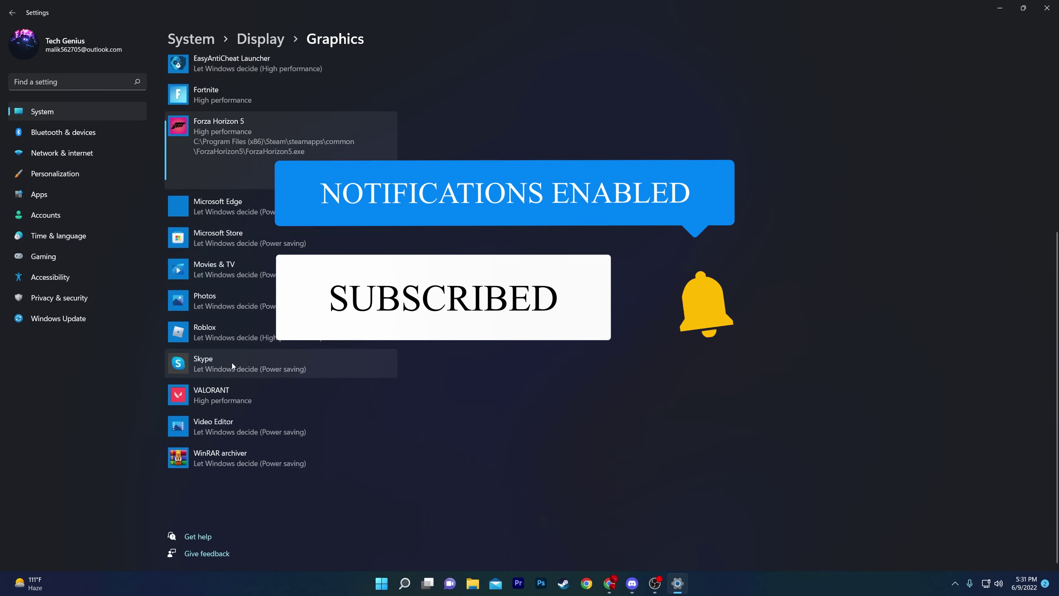
scroll(231, 362, "up", 2)
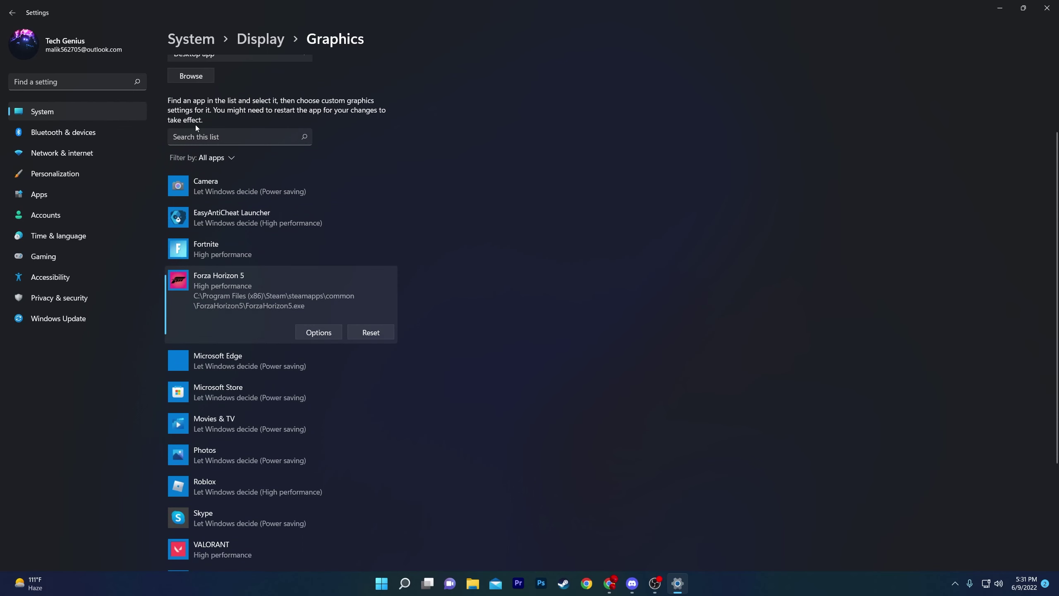
scroll(193, 155, "up", 3)
- Add GTA5.exe from D:\GTA.V.Repack.Games.com\Grand Theft Auto V to the graphics app list
left_click(190, 184)
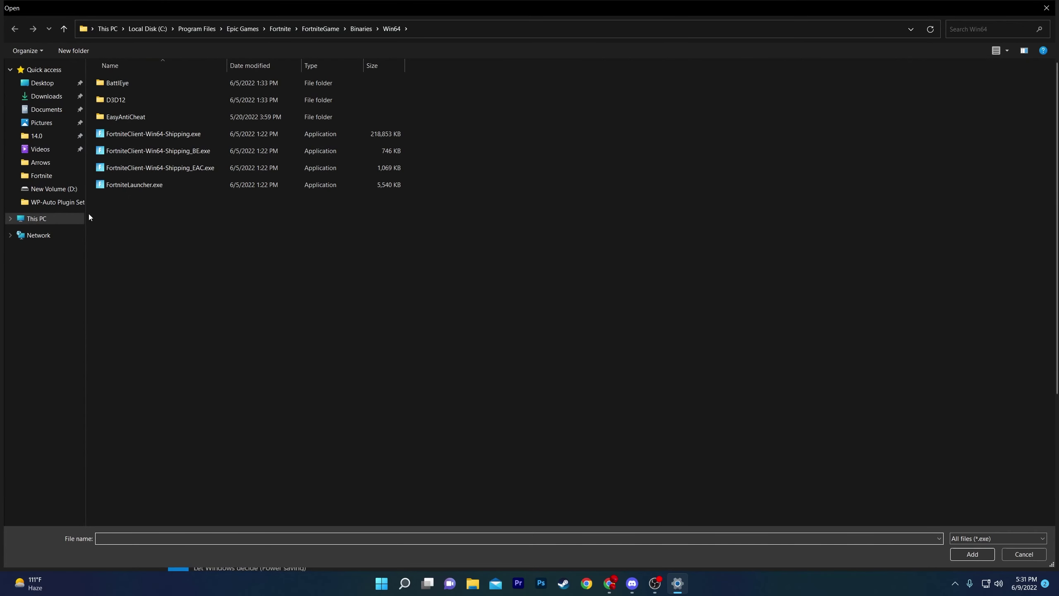
left_click(40, 220)
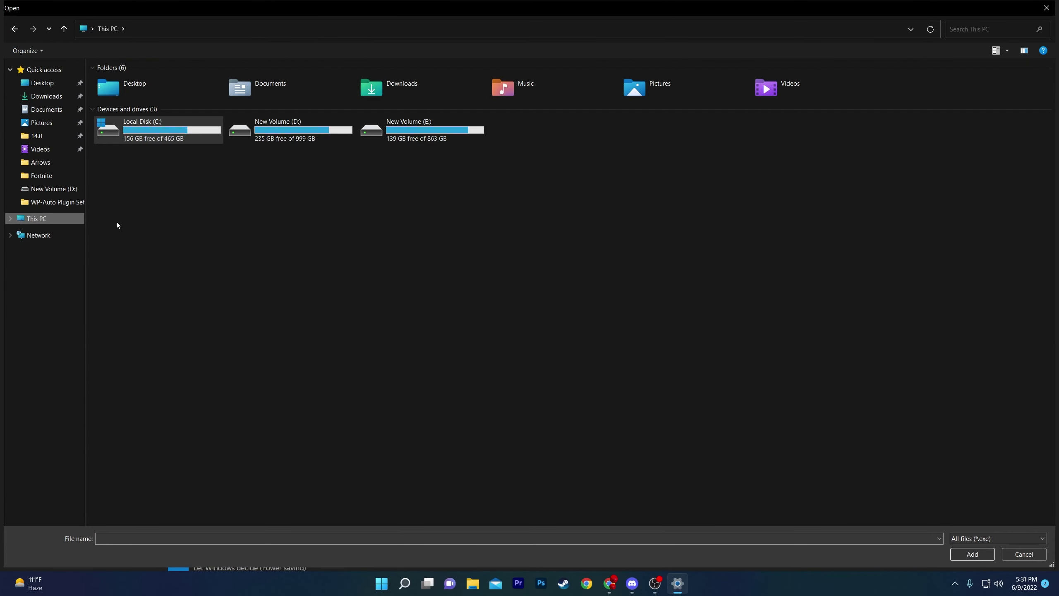
double_click(278, 132)
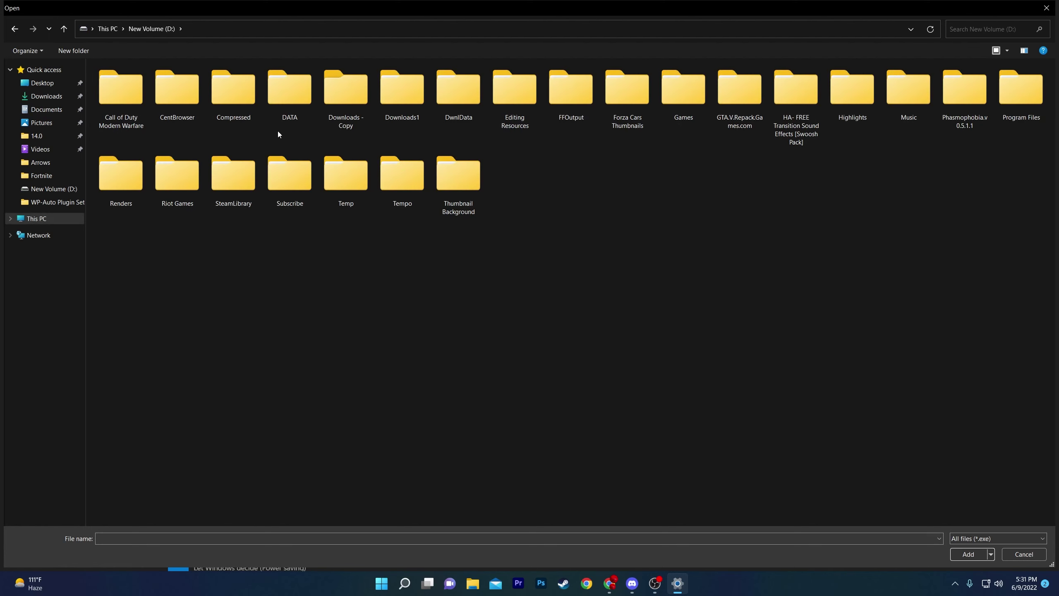
key("g")
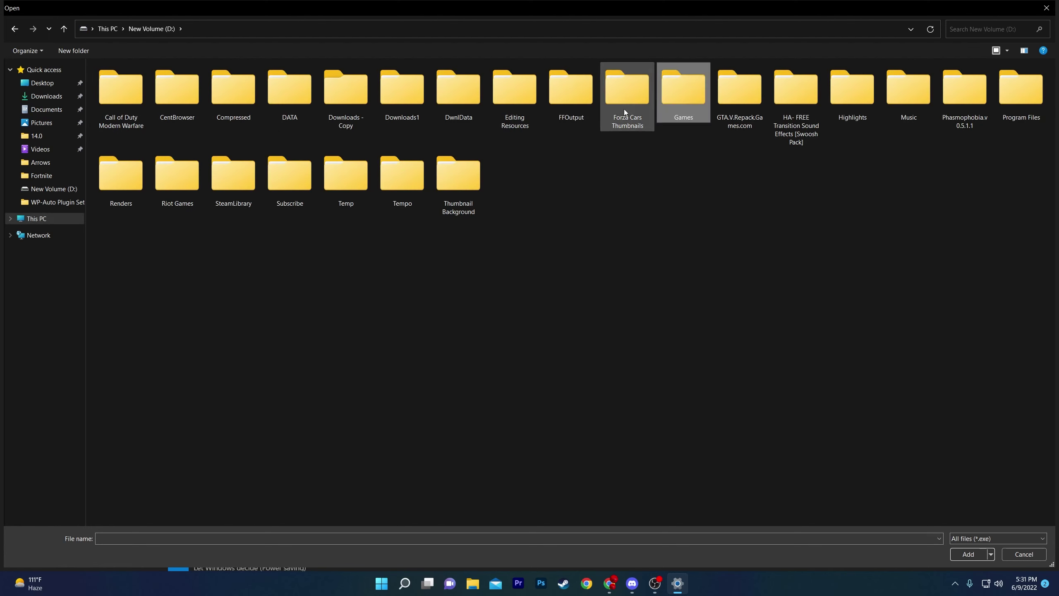
double_click(743, 86)
double_click(196, 100)
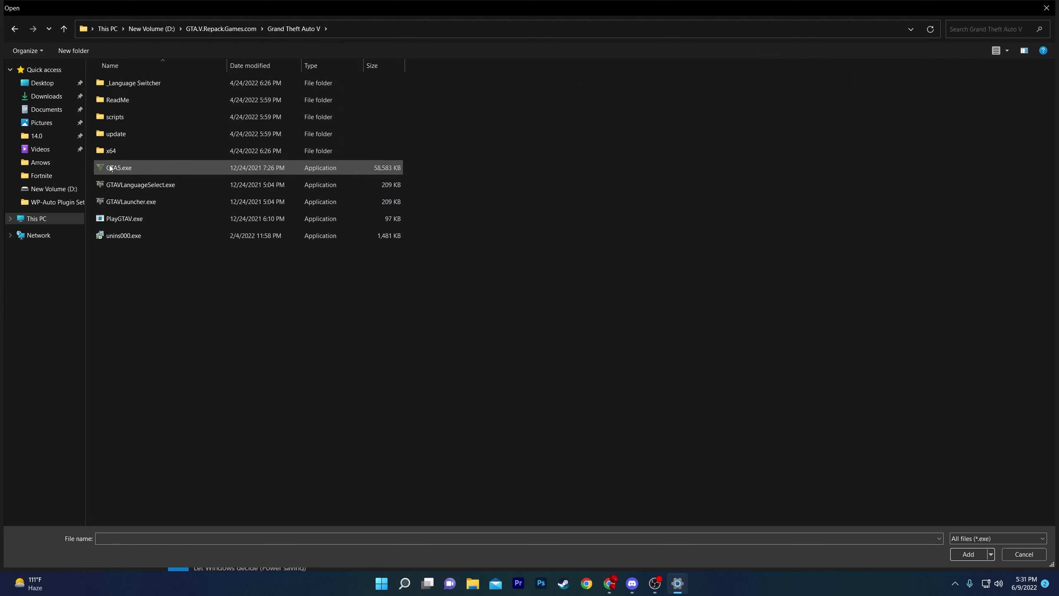
left_click(245, 167)
left_click(968, 554)
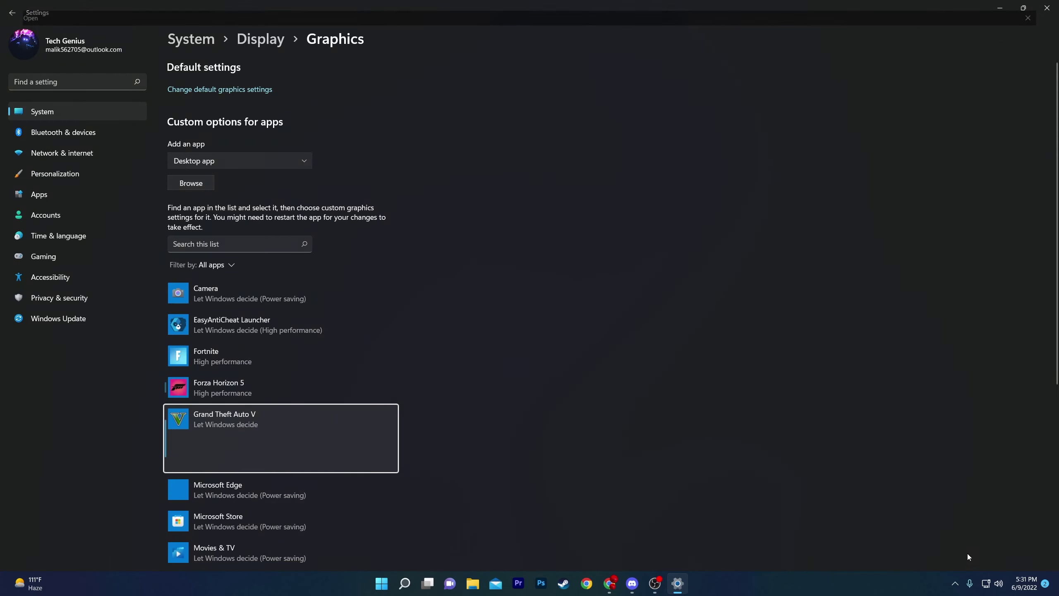
- Save High performance as Grand Theft Auto V's graphics preference
left_click(305, 462)
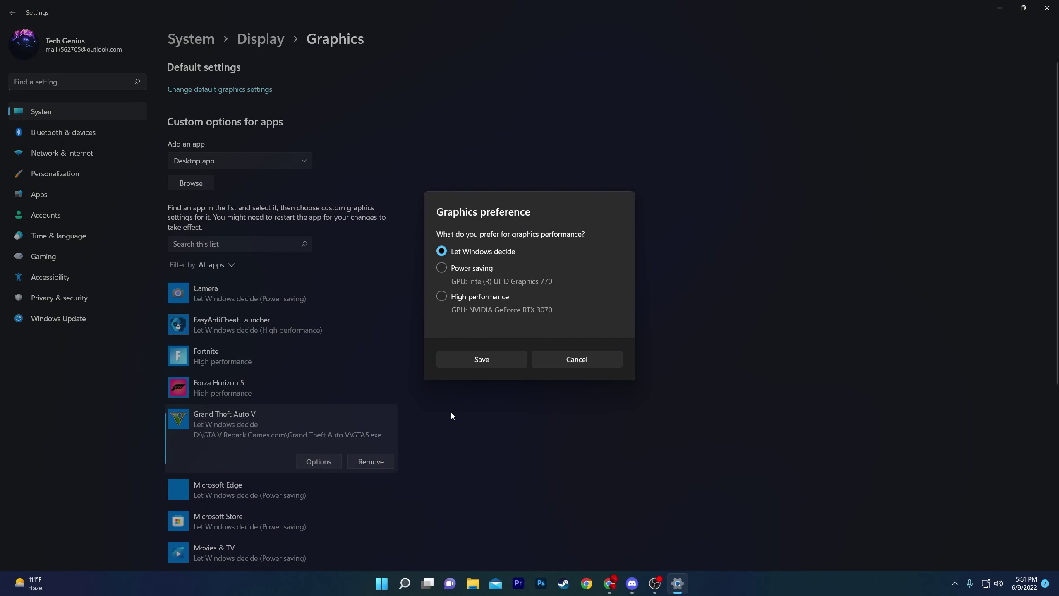
left_click(451, 304)
left_click(493, 362)
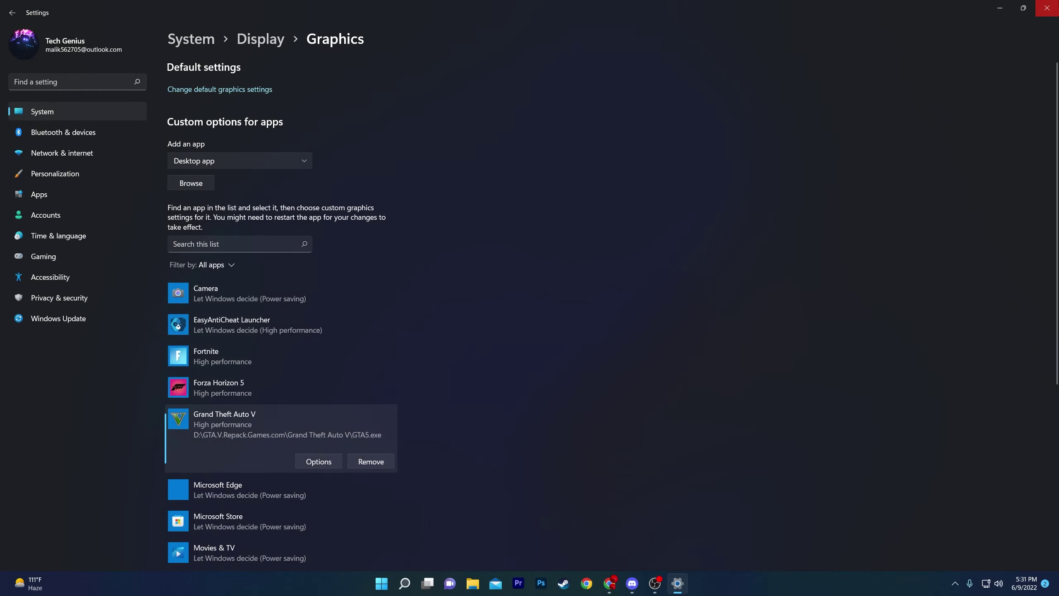